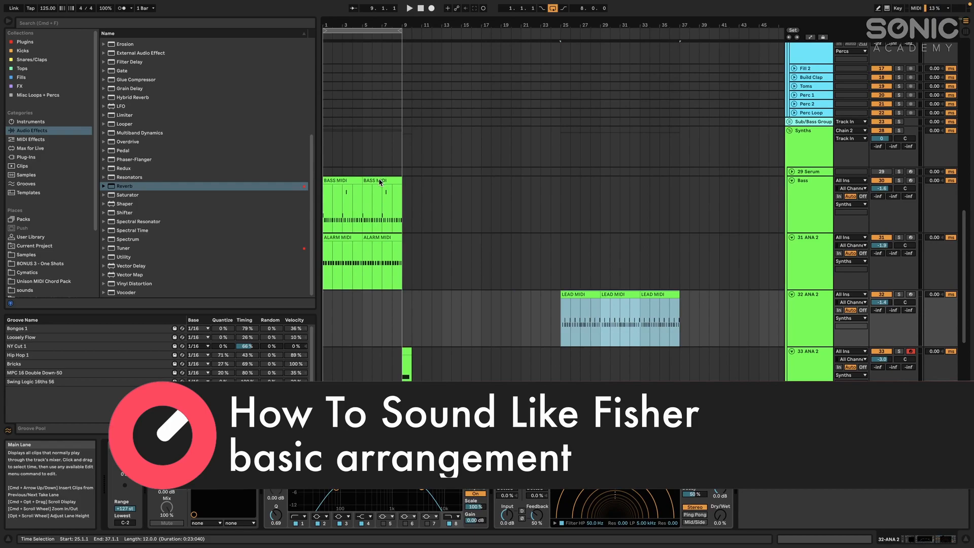
Duplicate the pair of BASS MIDI clips twice so the bass runs through to bar 25
left_click(346, 181, "shift")
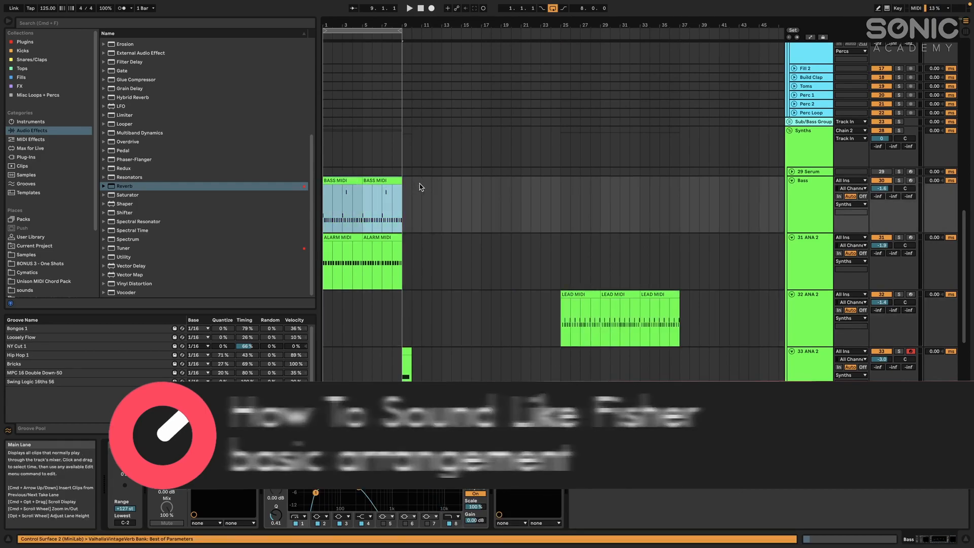
key("super+d")
key("super+d")
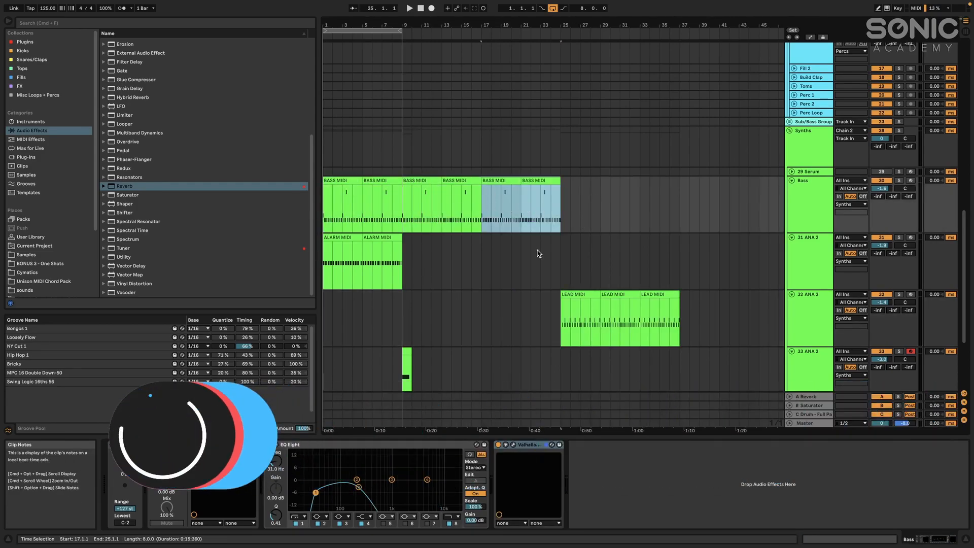
left_click(565, 209)
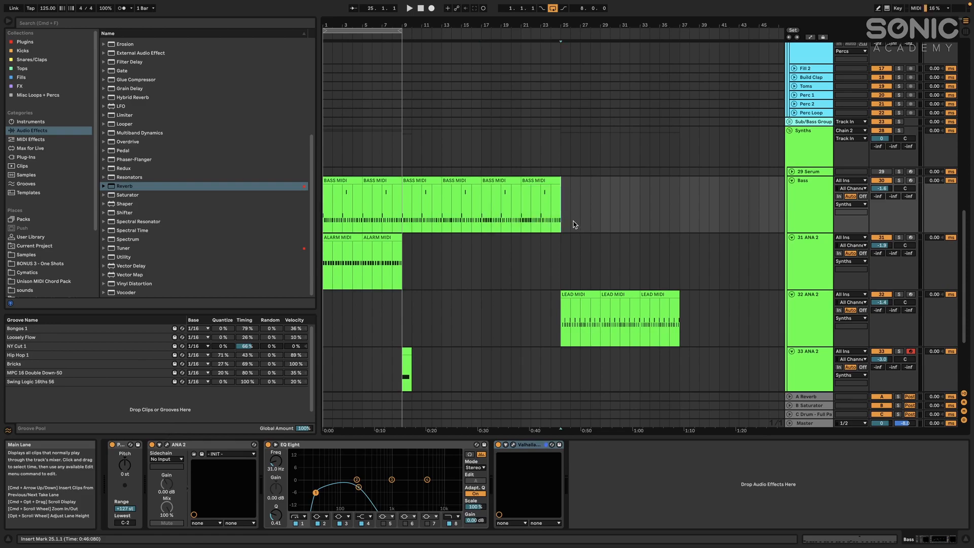
Duplicate the final LEAD MIDI clip once so the lead part runs from bar 25 to bar 41
left_click(667, 307)
scroll(666, 307, "right", 5)
key("super+d")
left_click(513, 294)
scroll(537, 294, "left", 5)
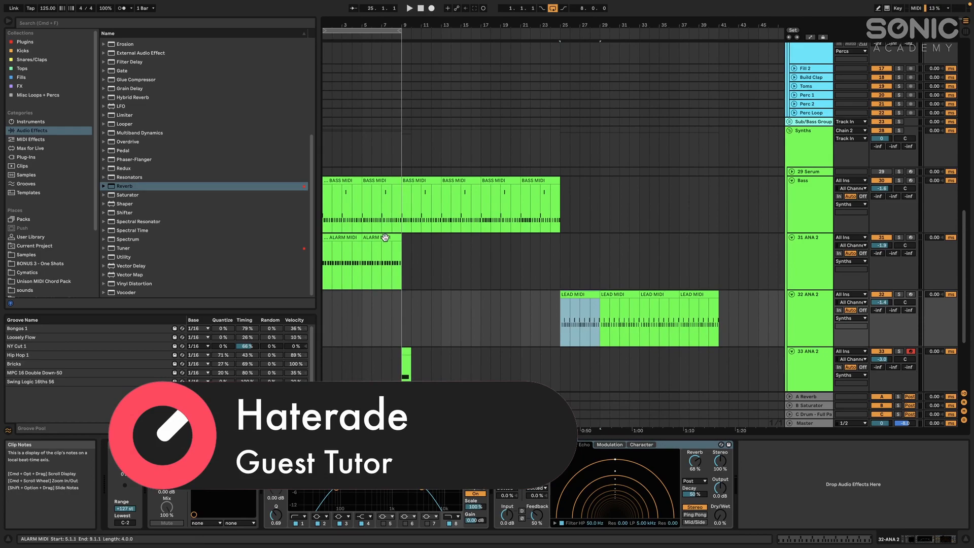
Copy an ALARM MIDI clip to bar 17 on the same track and shorten the copy to two bars
left_click(385, 251)
left_click(495, 267)
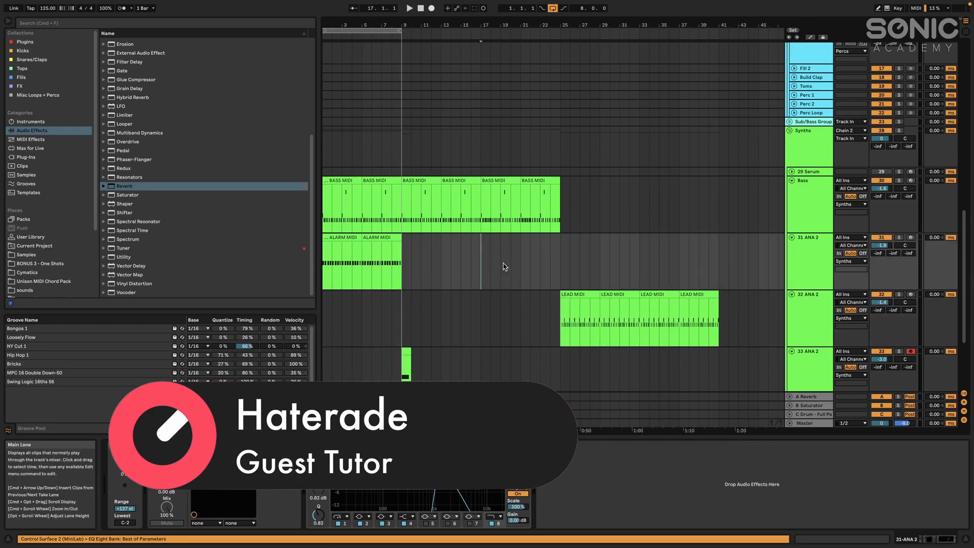
key("super+v")
left_click_drag(528, 238, 510, 239)
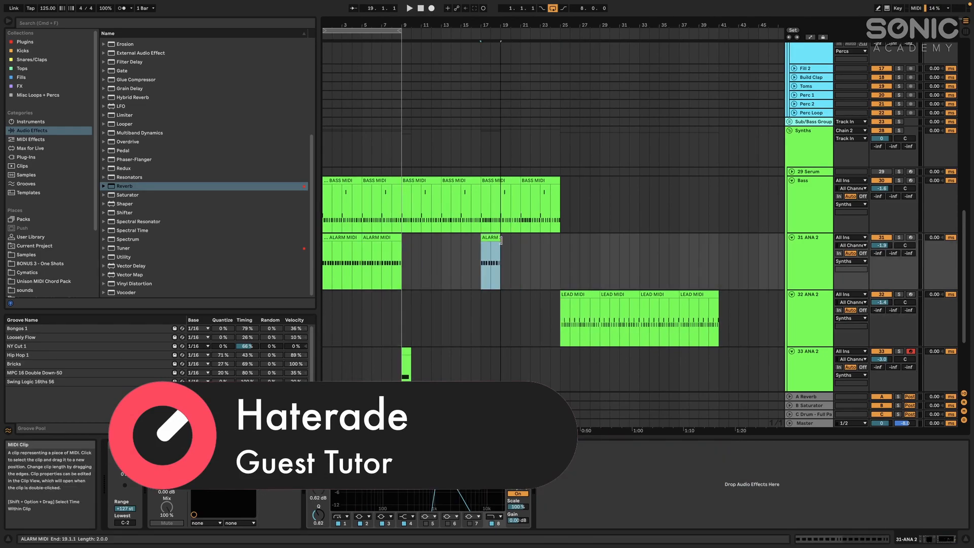
scroll(413, 289, "down", 6)
scroll(409, 229, "down", 2)
left_click(408, 231)
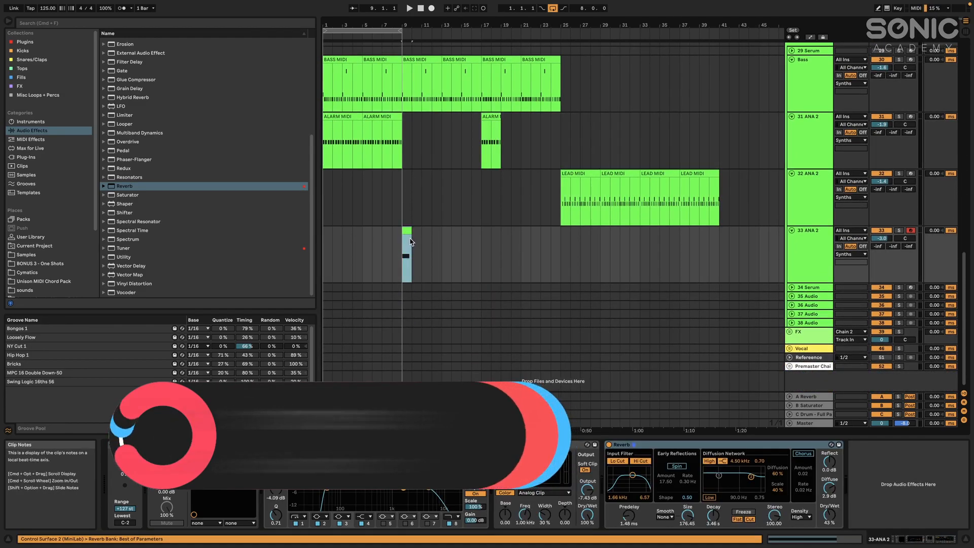
left_click(797, 256)
Delete the first four bars of the Hi-Hats Midi clip, from bar 9 to bar 13
scroll(400, 156, "up", 10)
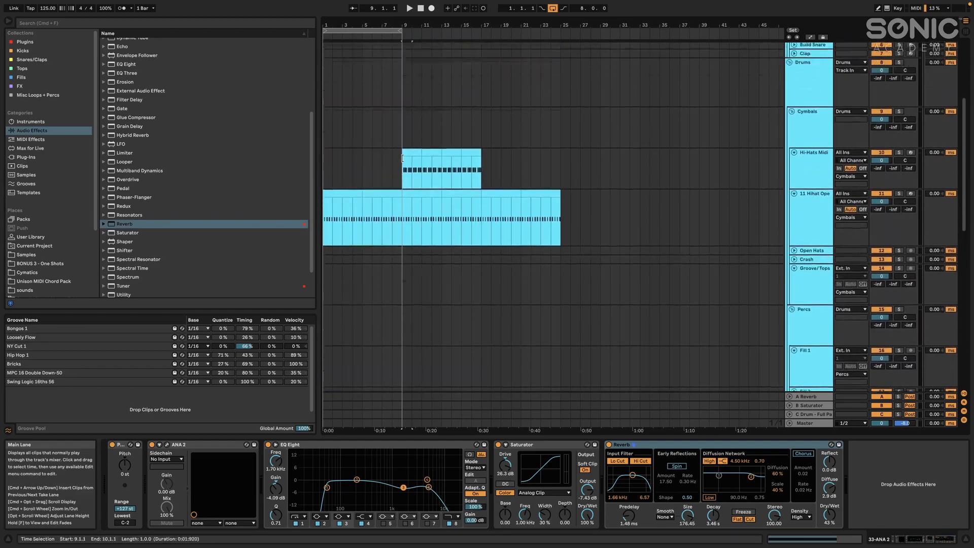
scroll(402, 161, "up", 5)
left_click(425, 259)
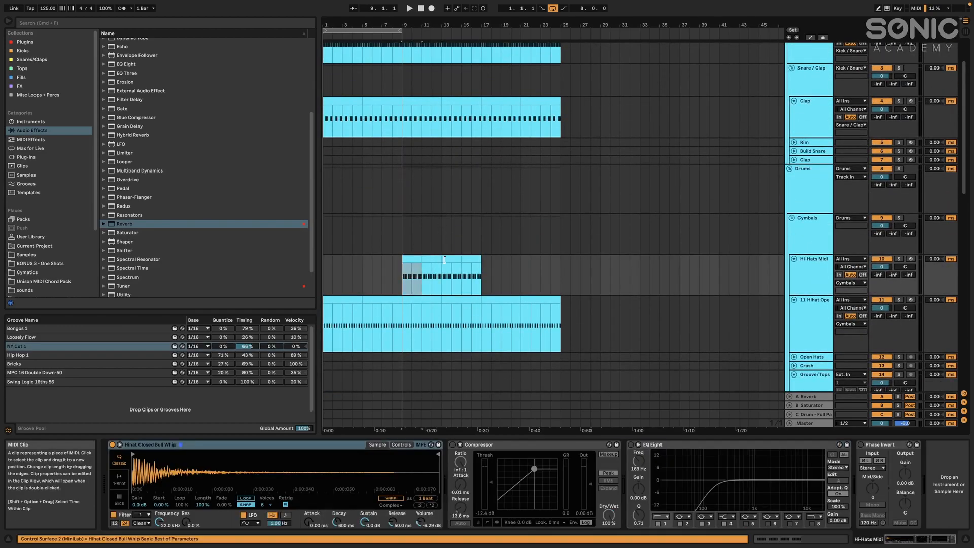
left_click(463, 261, "shift")
left_click(429, 260)
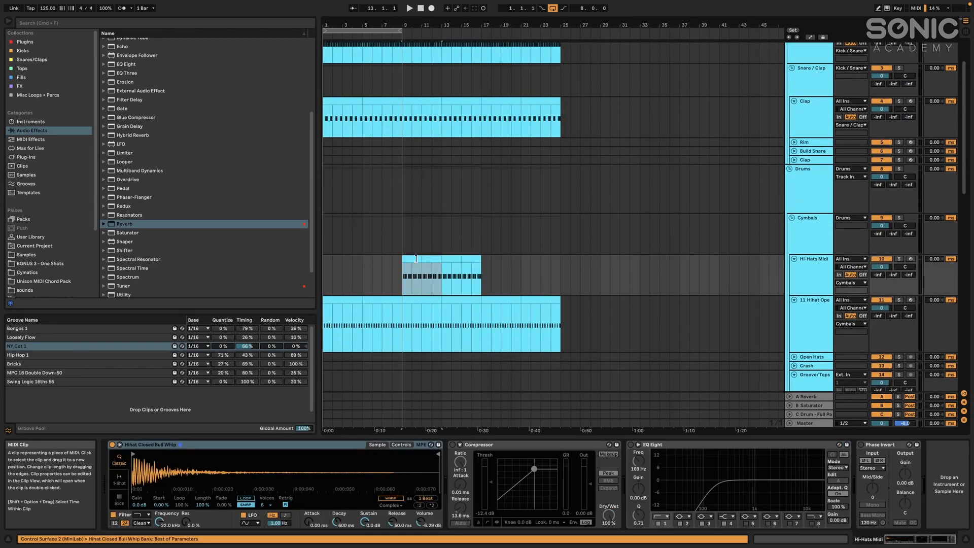
left_click(421, 258)
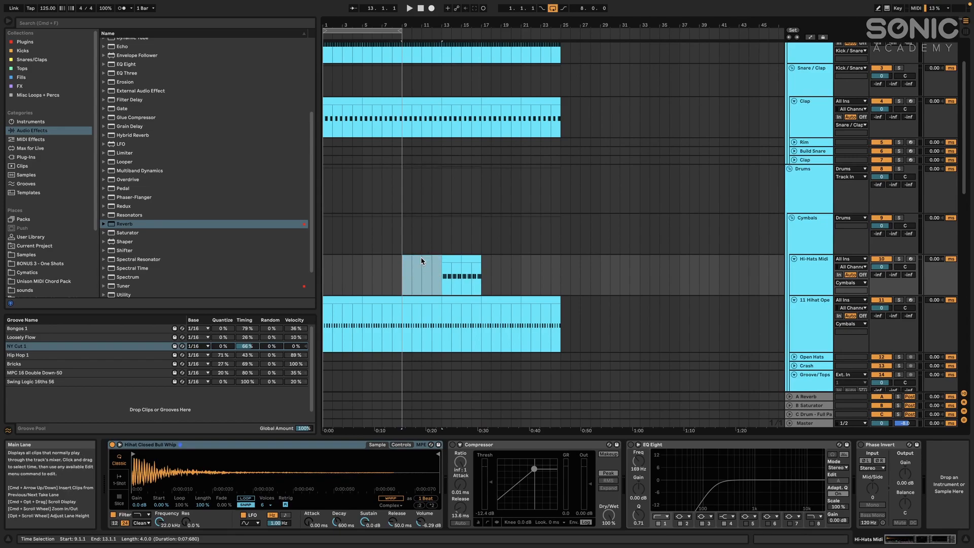
left_click(447, 260)
Move the remaining four-bar Hi-Hats Midi clip to bar 17 and duplicate it once to reach bar 25
scroll(472, 259, "down", 10)
scroll(491, 260, "up", 10)
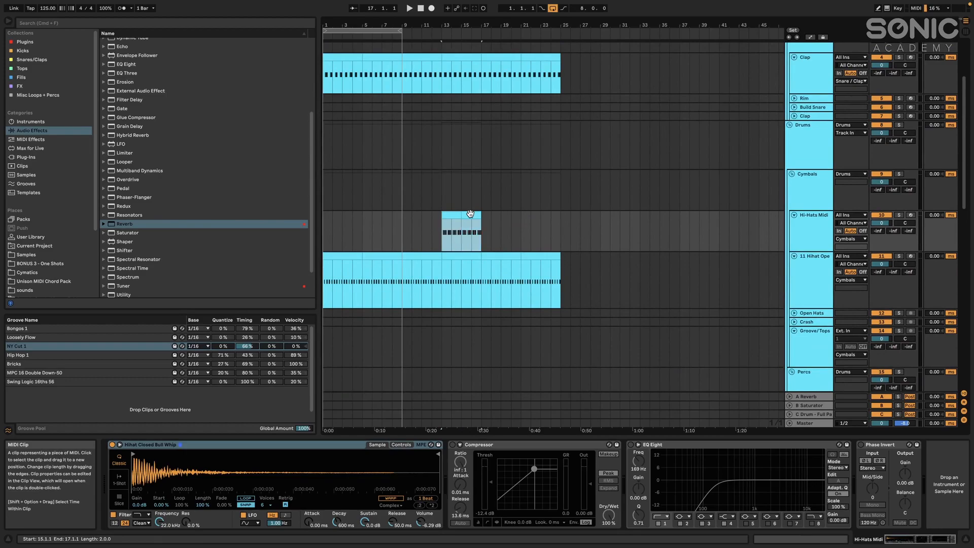
left_click_drag(479, 214, 518, 214)
key("super+d")
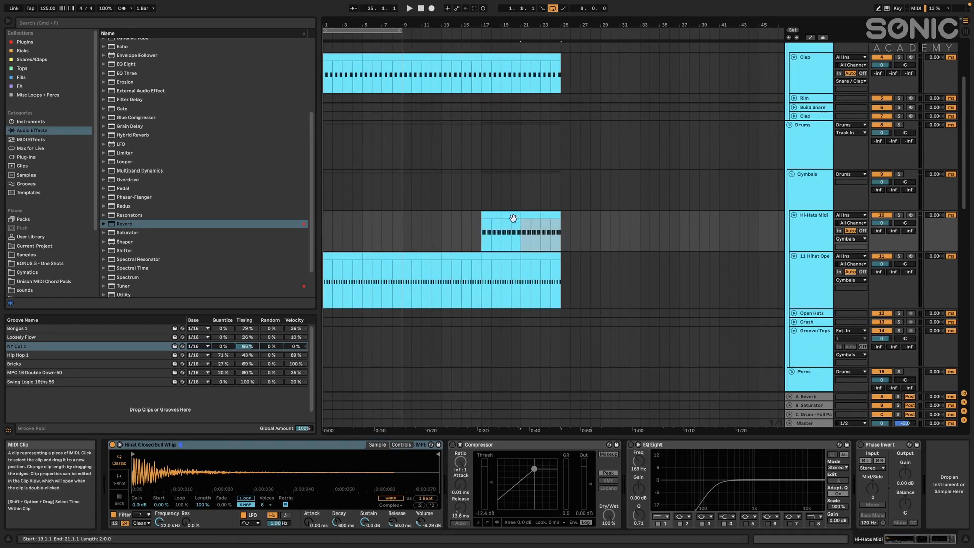
Play the arrangement from bar 17 to hear the section where the hi-hats come in
left_click(479, 230)
key("space")
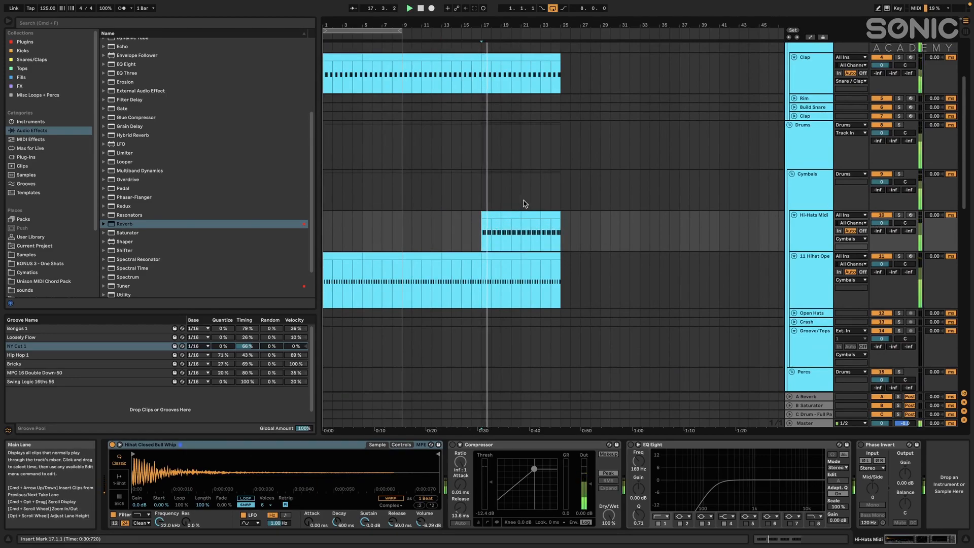
scroll(528, 213, "up", 3)
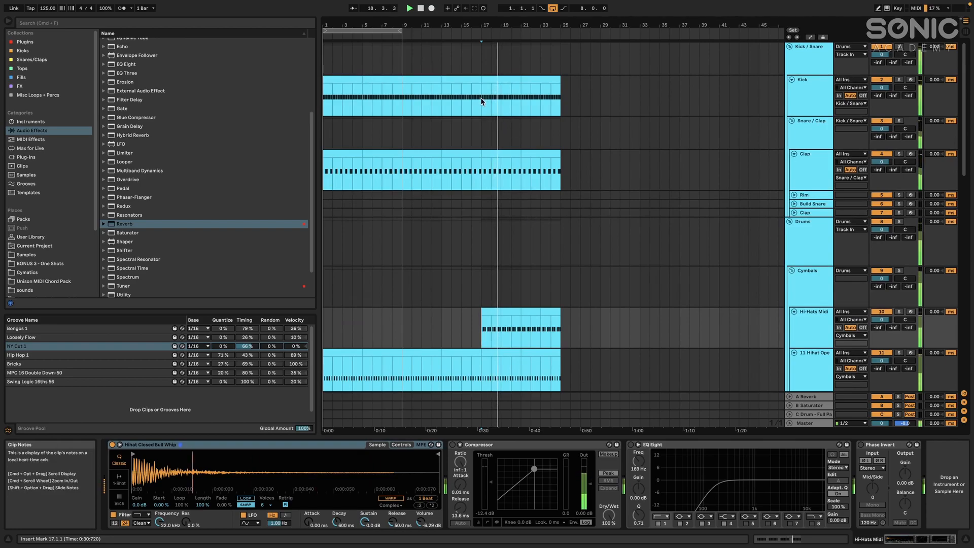
scroll(502, 142, "down", 10)
Shift the EQ Eight bands on track 31 ANA 2 up to about 2.78 kHz and adjust the band 8 filter type during playback
left_click(803, 140)
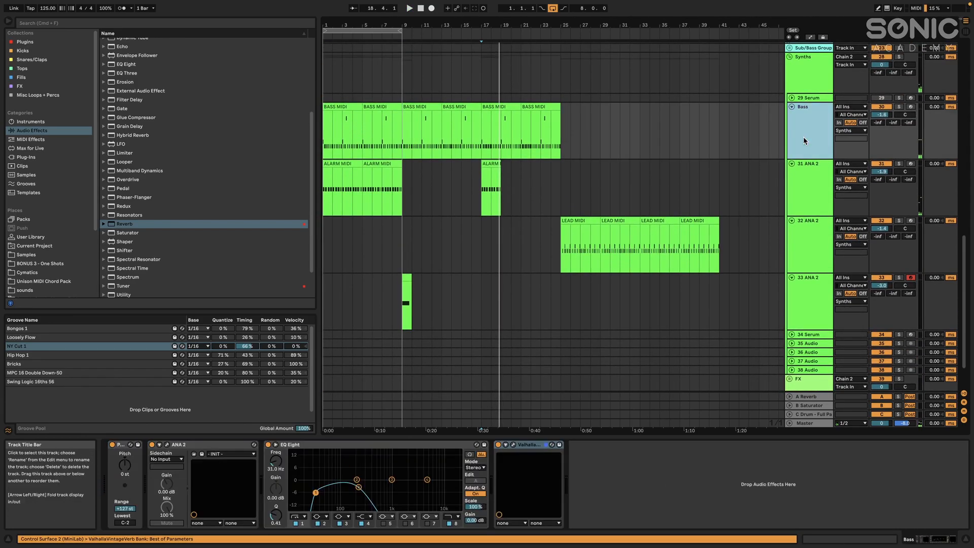
left_click(811, 187)
left_click(428, 470)
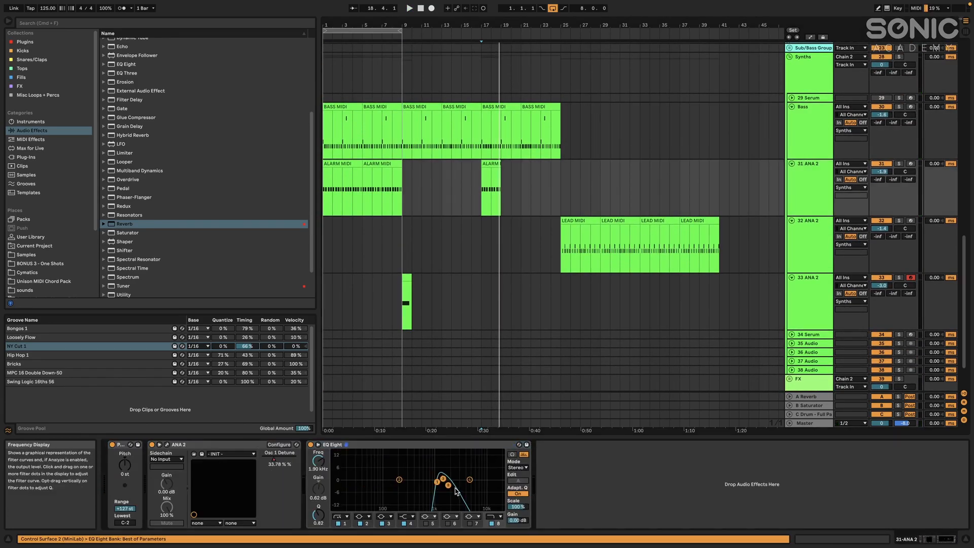
left_click_drag(457, 485, 459, 485)
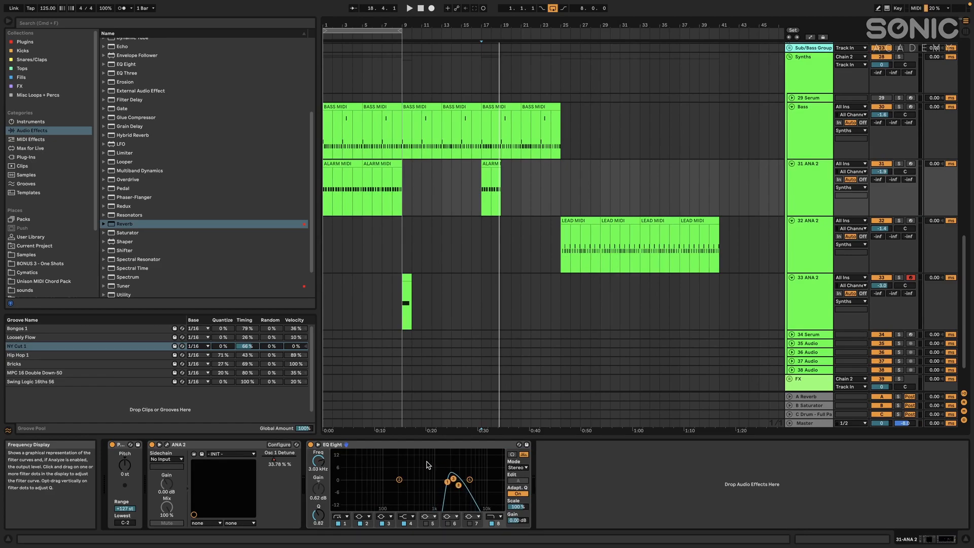
key("space")
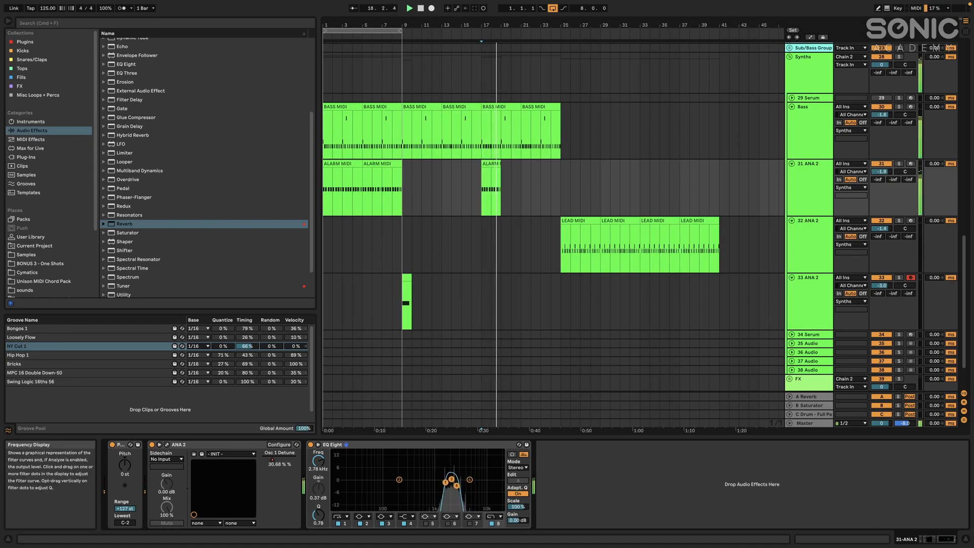
left_click(491, 516)
left_click(491, 503)
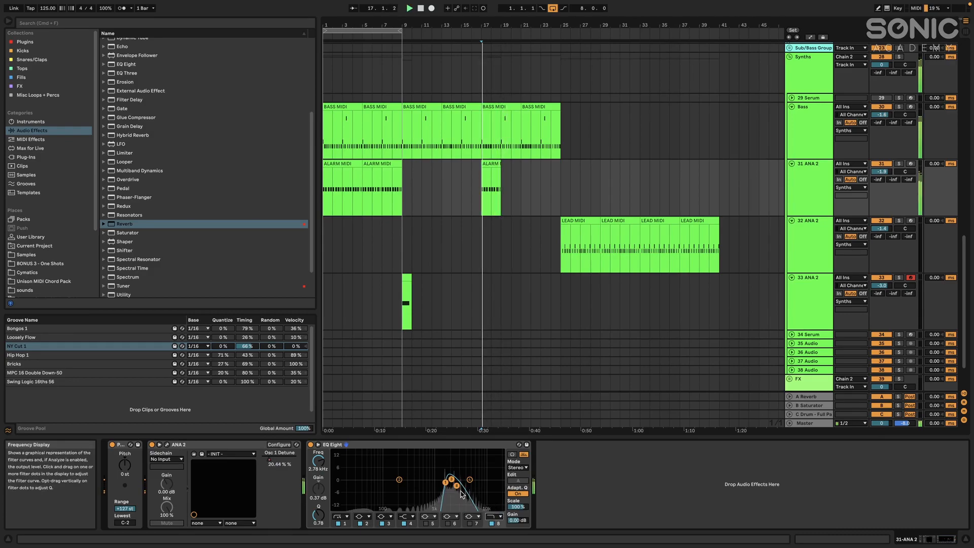
Lower the volumes of the Bass track and the three ANA 2 tracks together, bringing Bass to -4.9 dB
left_click(792, 127)
left_click(817, 203, "shift")
left_click(814, 247, "shift")
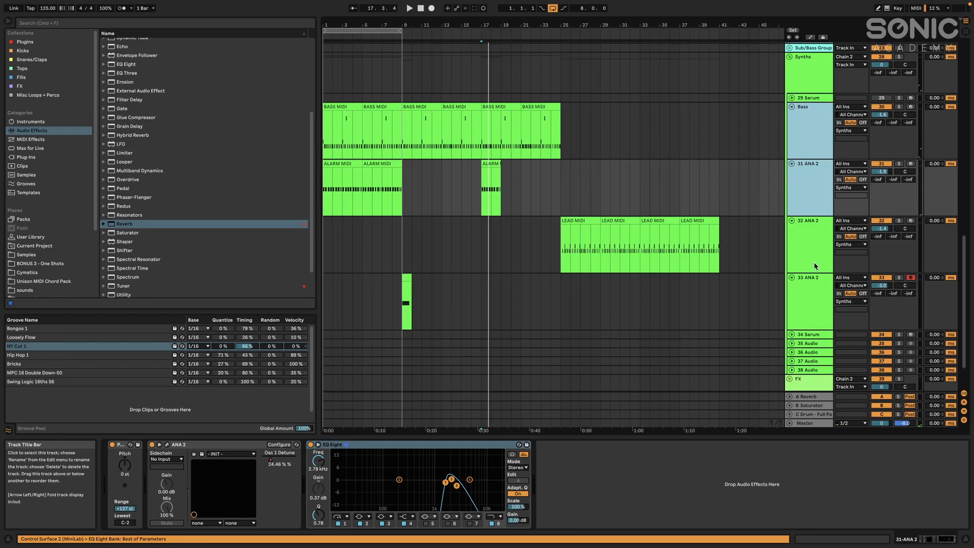
left_click(811, 303, "shift")
left_click(883, 115)
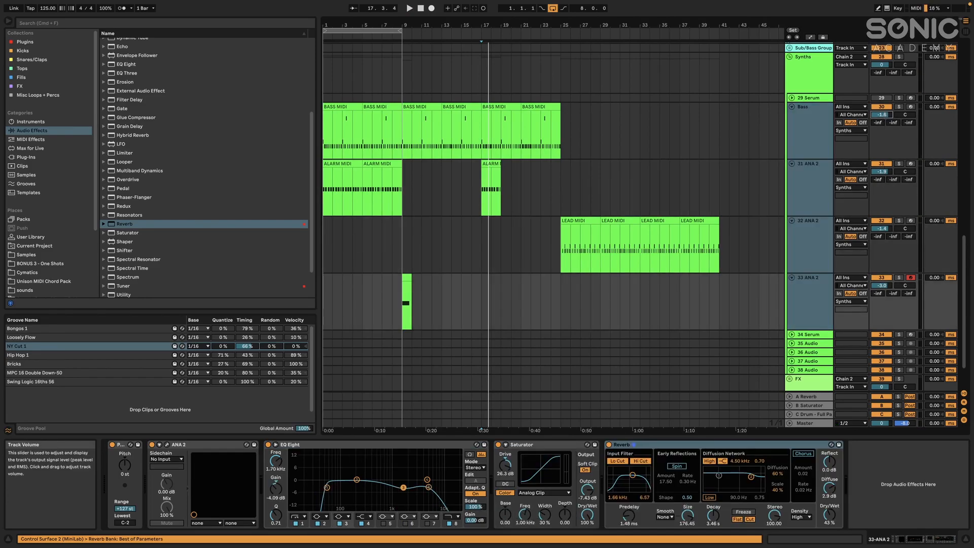
Lower the volumes of the Hi-Hats Midi track and the open hi-hat track together to -2.7 dB
scroll(810, 136, "up", 10)
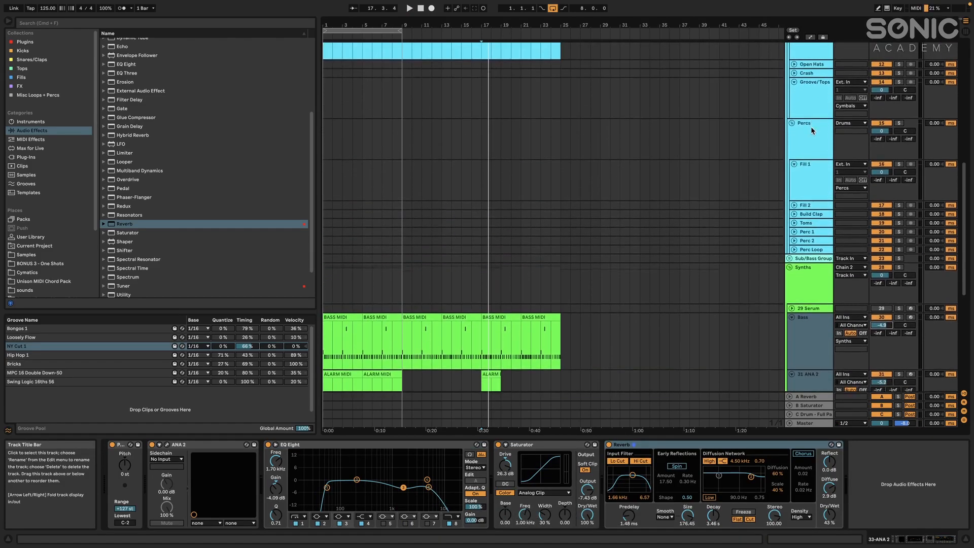
left_click(807, 211)
left_click(808, 147, "shift")
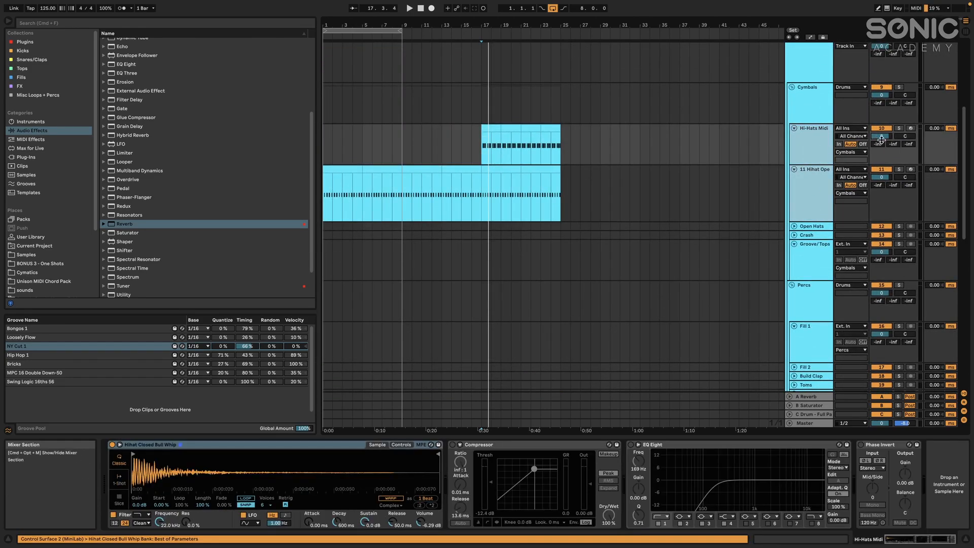
left_click_drag(882, 140, 883, 145)
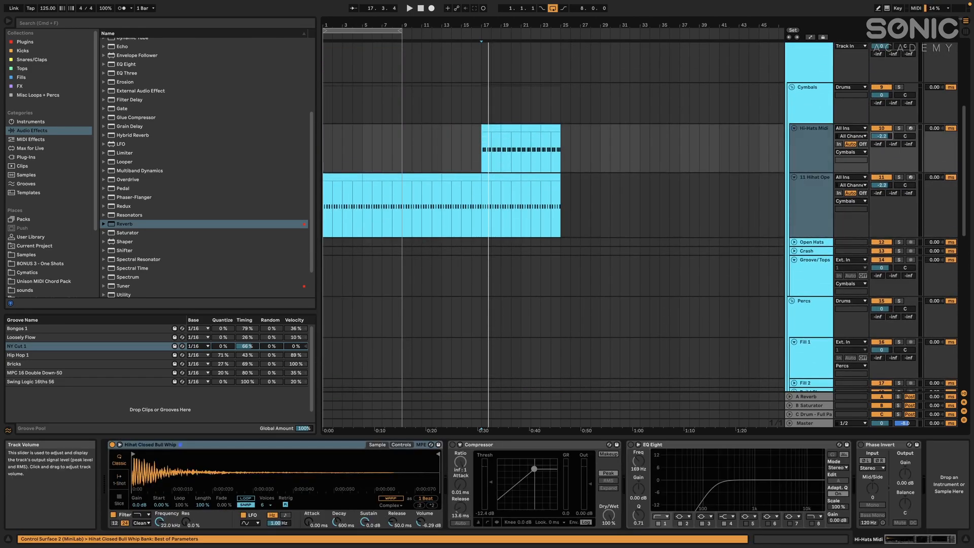
Set the Clap track volume to -3.3 dB and the Kick track volume to -3.4 dB
scroll(824, 136, "up", 5)
left_click(814, 180)
left_click_drag(882, 161, 882, 167)
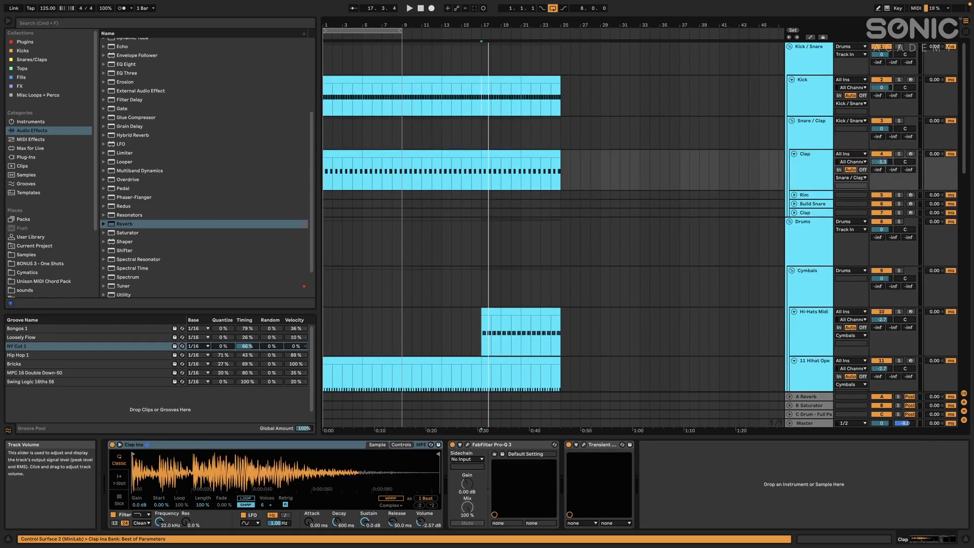
left_click_drag(882, 87, 882, 89)
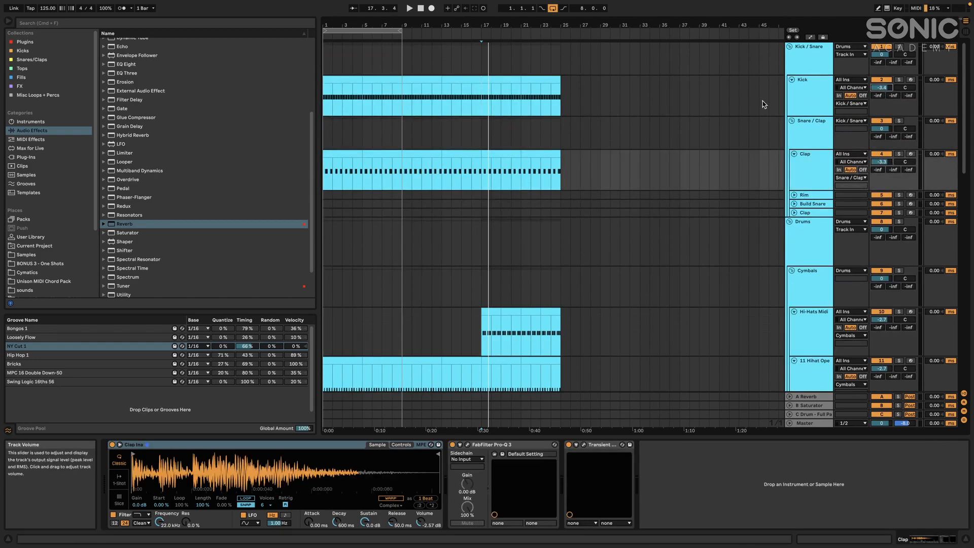
Play the arrangement from bar 1 and lower the 31 ANA 2 track volume to -6.2 dB
left_click(351, 81)
key("space")
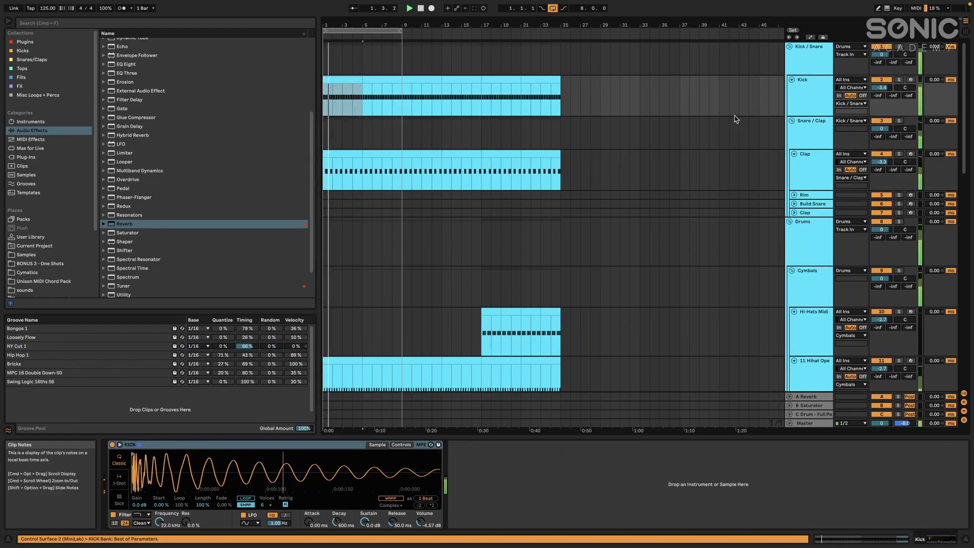
scroll(763, 181, "down", 10)
left_click(817, 160)
left_click_drag(884, 133, 883, 137)
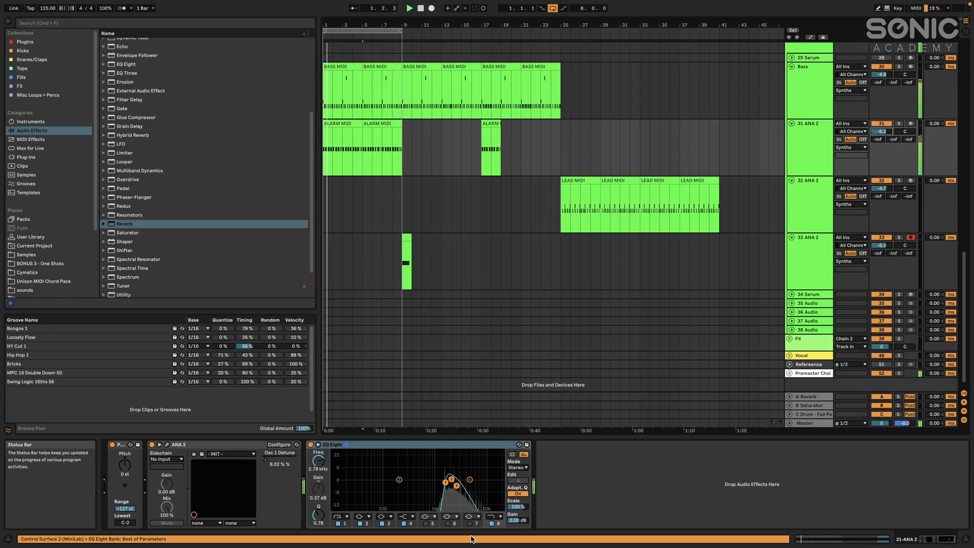
scroll(463, 161, "up", 5)
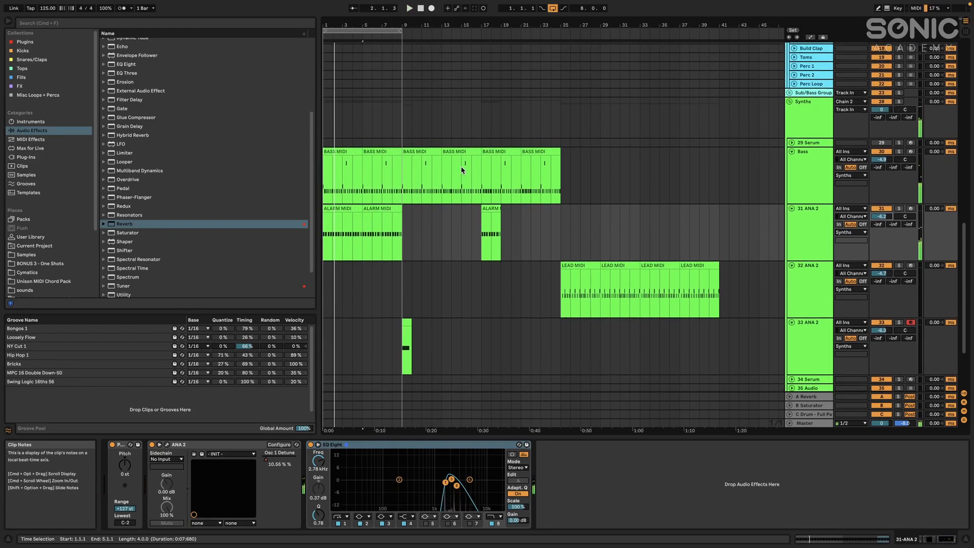
Turn off the arrangement loop and add a locator named Intro at bar 1
left_click(461, 166)
left_click(516, 152)
scroll(518, 152, "up", 3)
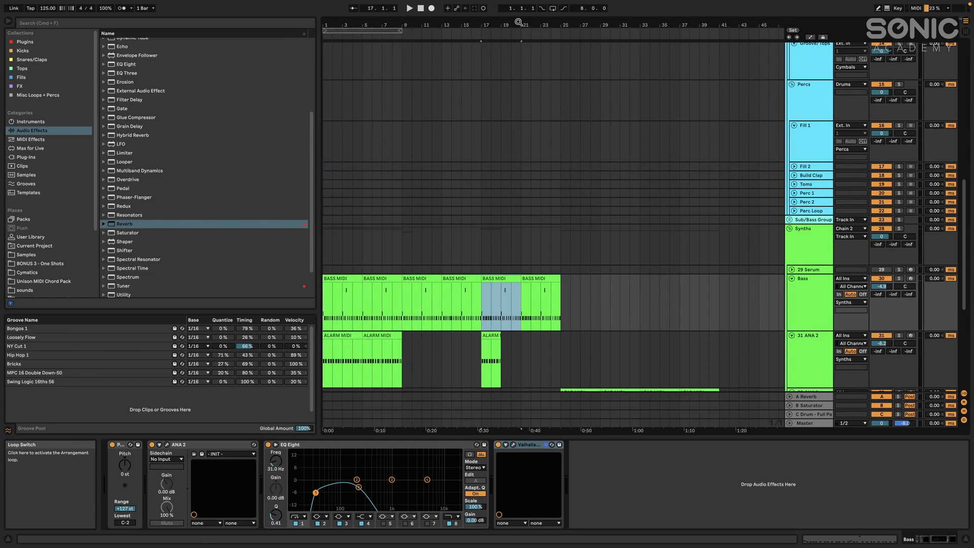
left_click(321, 36)
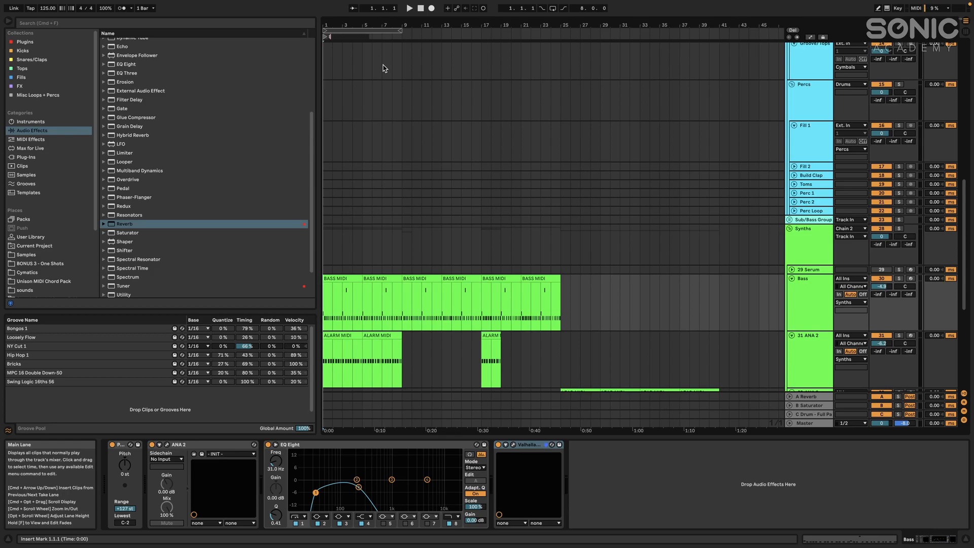
type("ro")
key("Return")
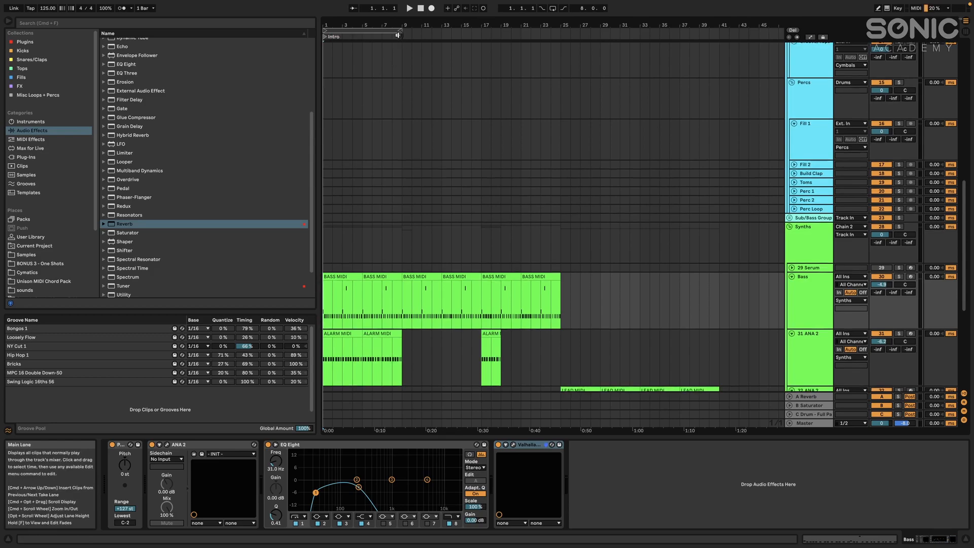
Add a locator named Buildup at bar 25 and one named Drop at bar 41
right_click(402, 36)
left_click(415, 61)
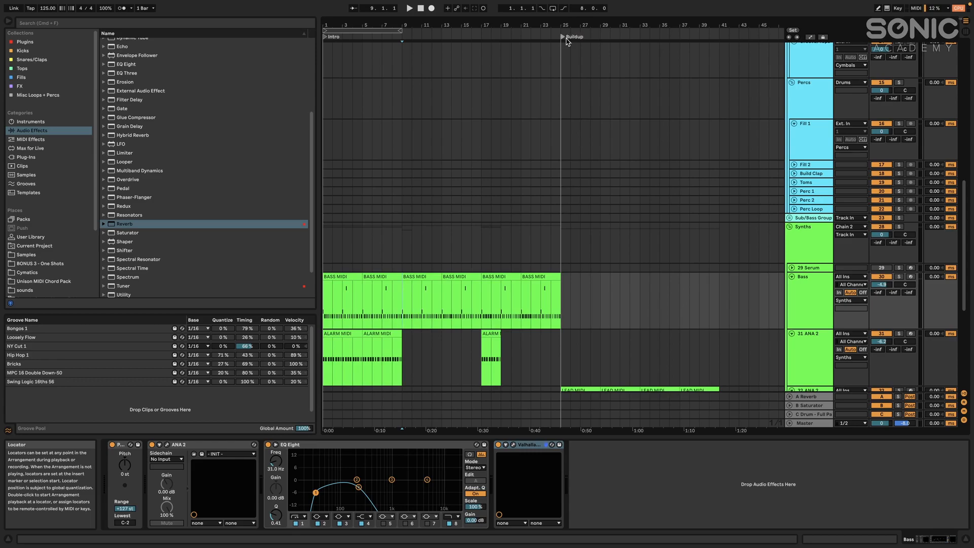
right_click(718, 35)
left_click(740, 41)
key("Return")
scroll(739, 84, "right", 5)
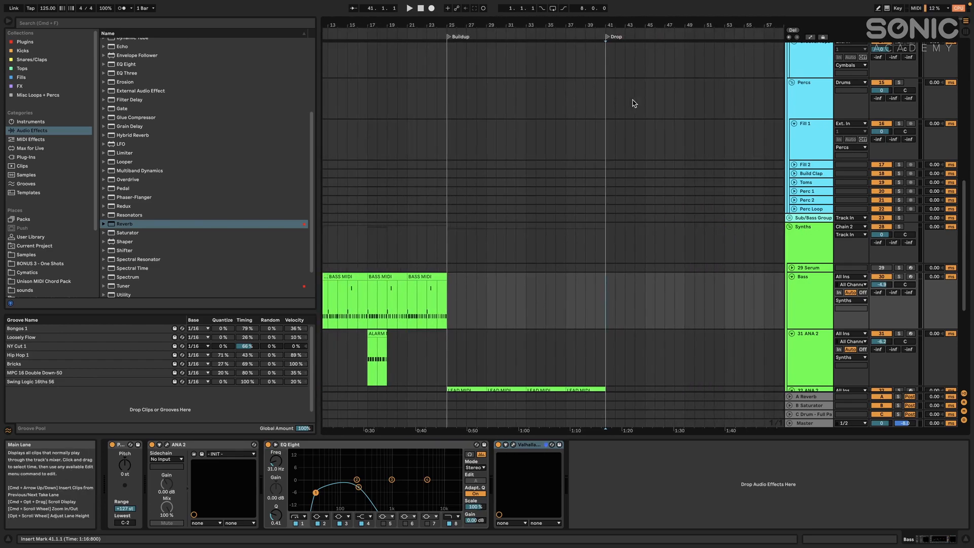
Duplicate the four lead clips on the 32 ANA 2 track so they continue from bar 41 to bar 57
scroll(638, 102, "down", 5)
left_click(551, 244)
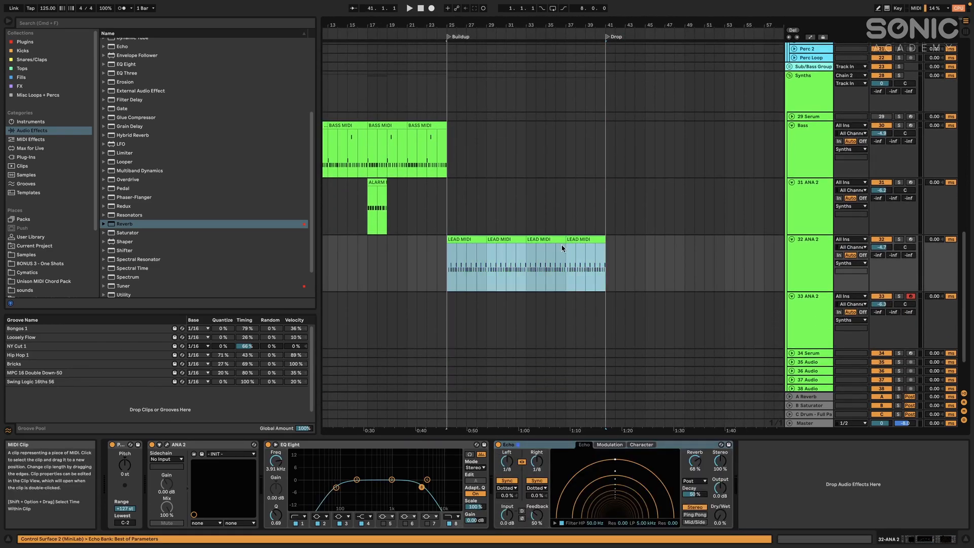
key("super+d")
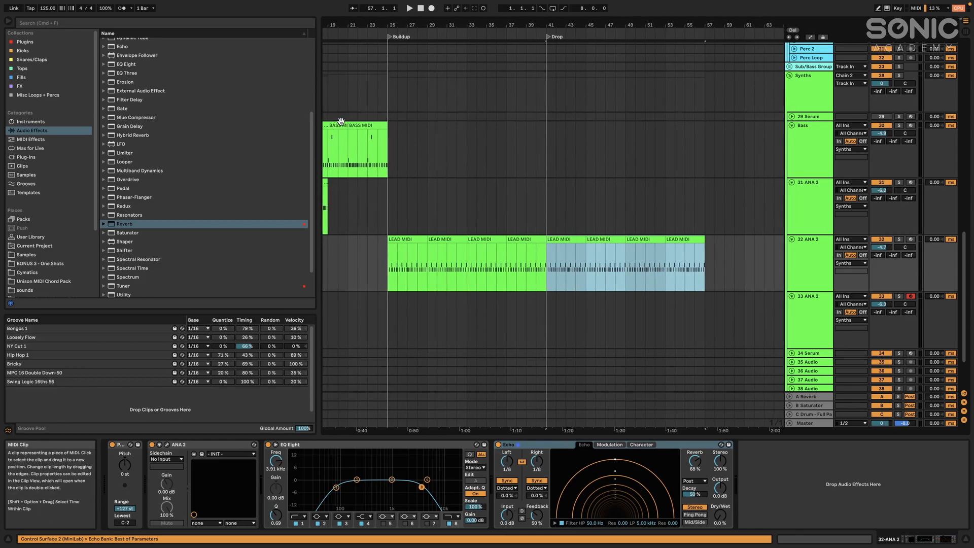
Copy the Bass clips spanning bars 9 to 25 and paste them at the Drop locator on bar 41
left_click(341, 120)
scroll(375, 120, "left", 10)
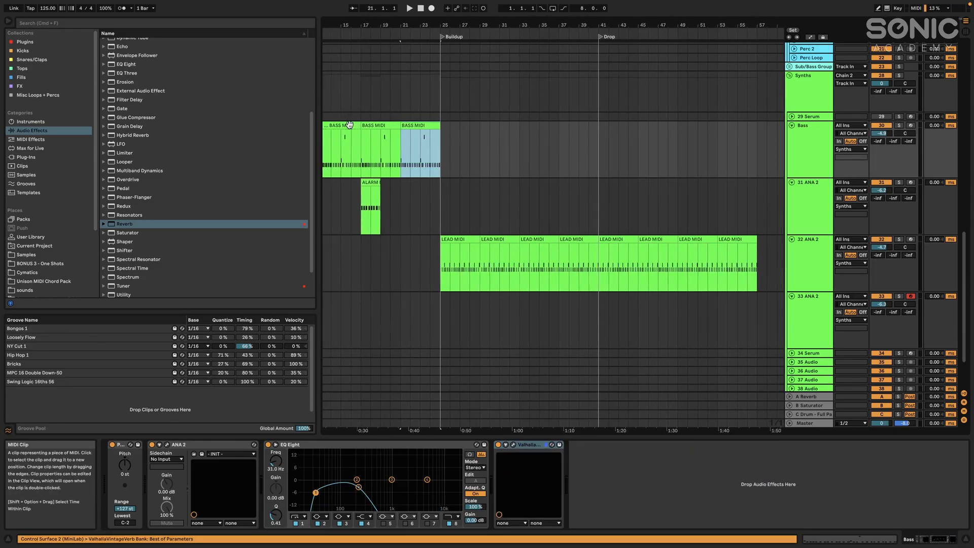
left_click(420, 124, "shift")
scroll(602, 157, "right", 3)
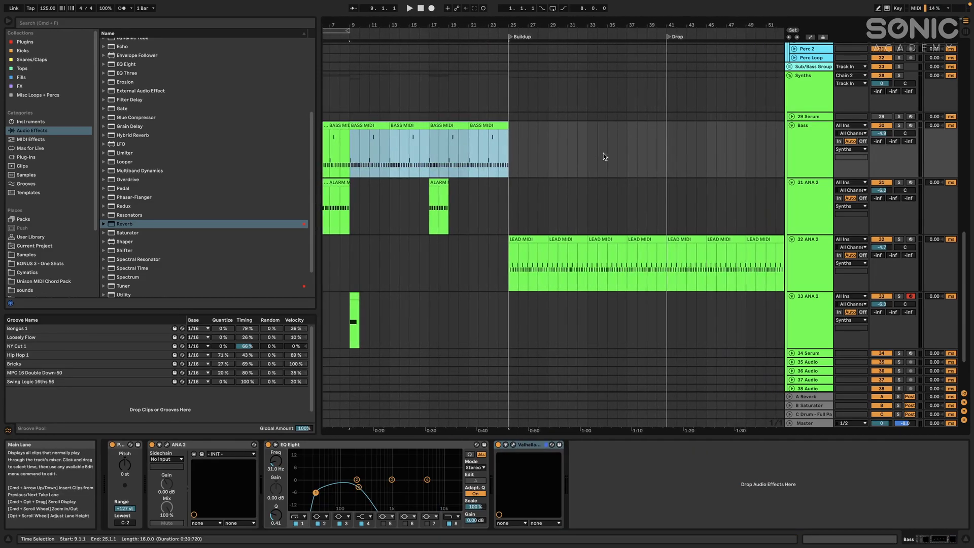
left_click(669, 156)
key("super+v")
scroll(670, 158, "down", 4)
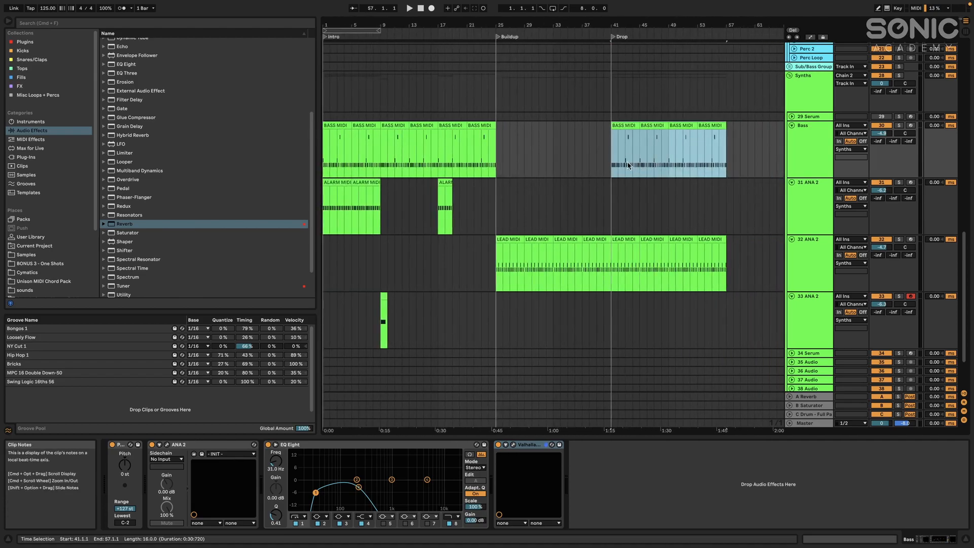
Play the Drop briefly from bar 41 to check the bass and lead together
left_click(617, 160)
key("space")
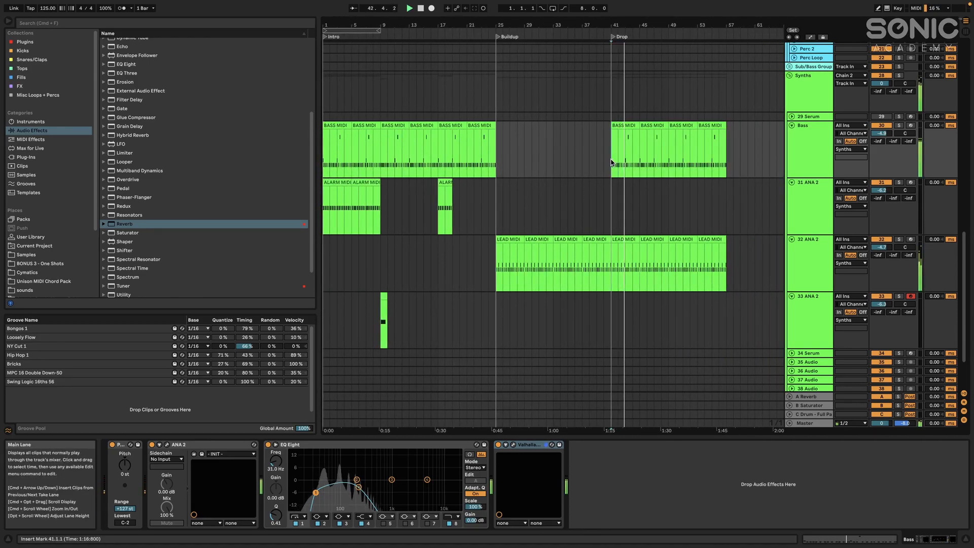
scroll(507, 152, "up", 10)
key("space")
Duplicate the Kick and Clap patterns from bars 13 to 25 into the Buildup and delete the excess after bar 33
left_click(415, 77)
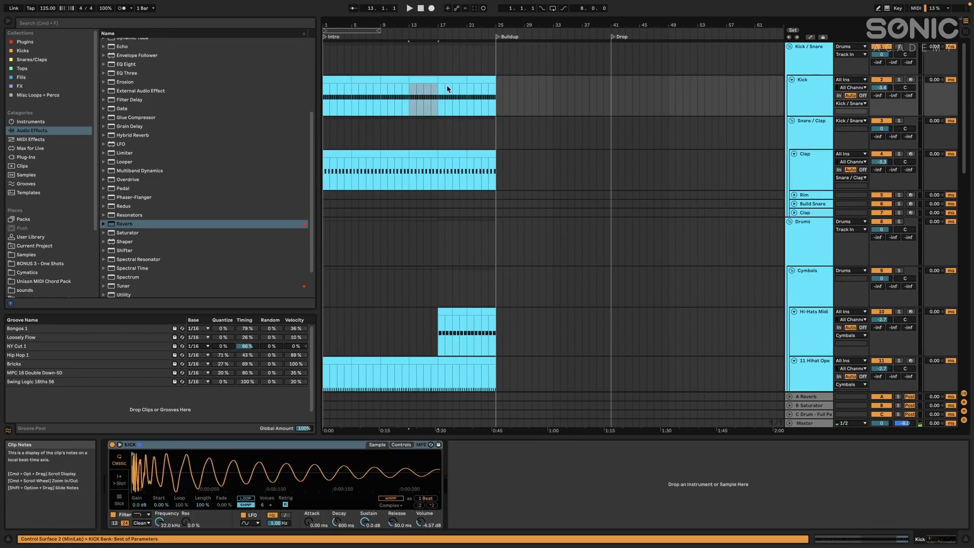
left_click(480, 157, "shift")
key("super+d")
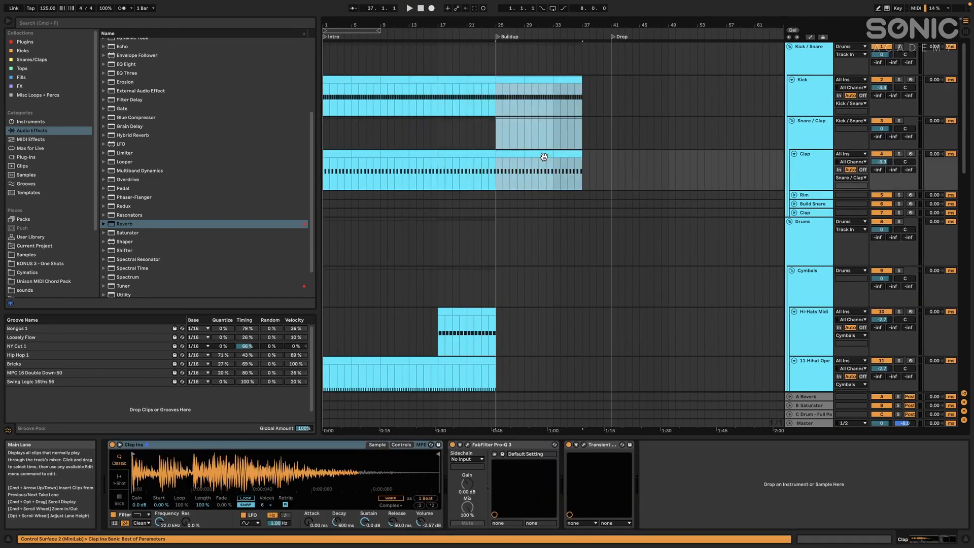
left_click(550, 100)
left_click_drag(550, 100, 582, 163)
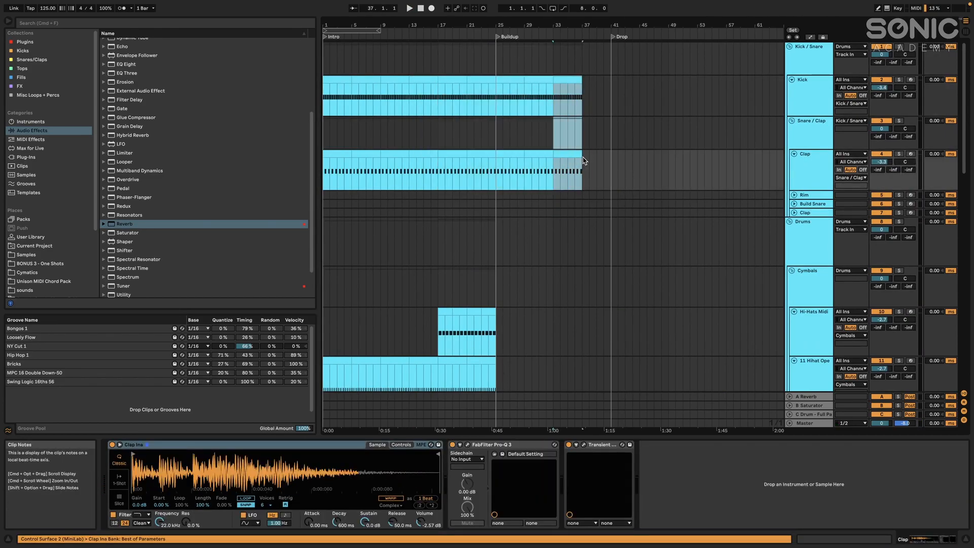
scroll(527, 187, "down", 5)
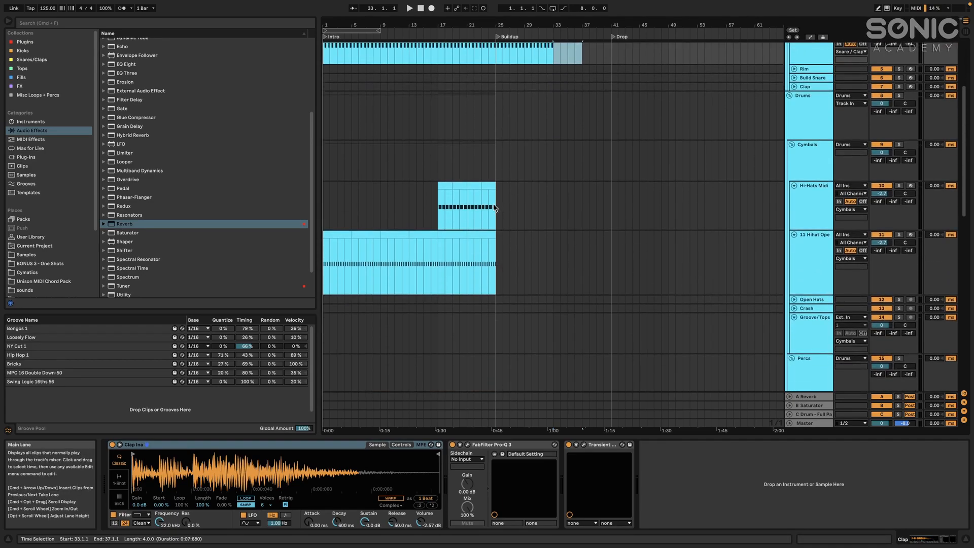
Duplicate the last eight bars of the 11 Hihat Open clip to bars 25 to 33 and play from bar 25
left_click_drag(439, 264, 496, 235)
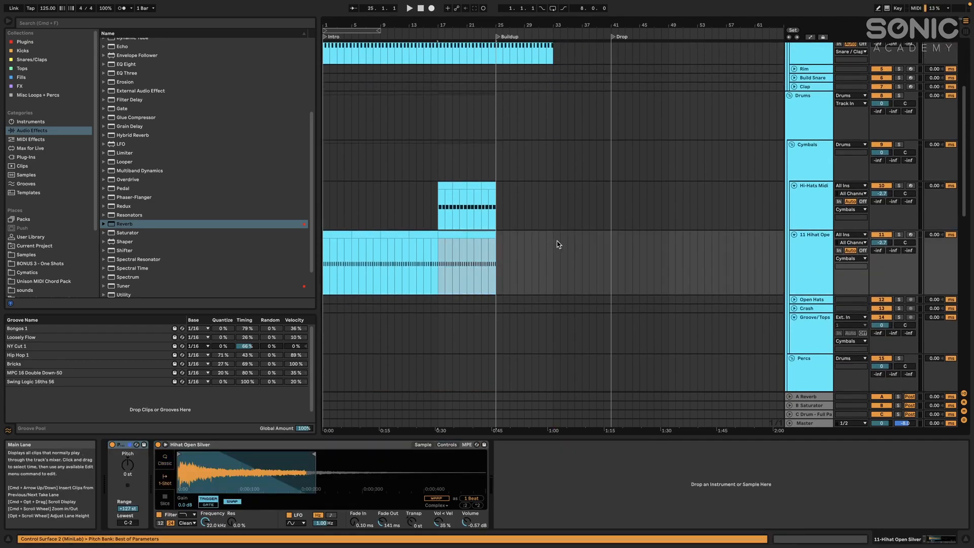
key("super+d")
key("space")
Copy bars 25 to 33 of the Kick through 11 Hihat Open tracks to bar 41 and duplicate them through bar 57
scroll(516, 199, "up", 5)
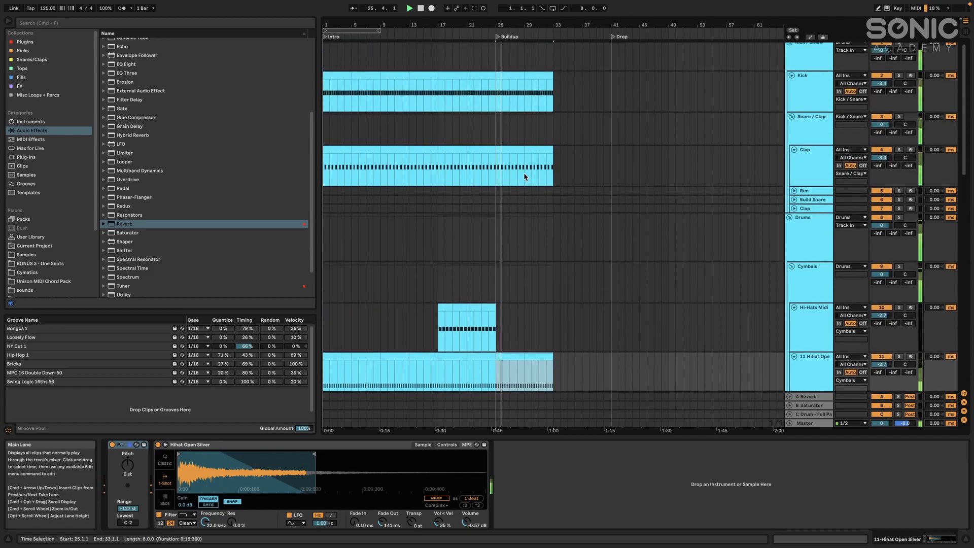
left_click(511, 77, "shift")
key("super+c")
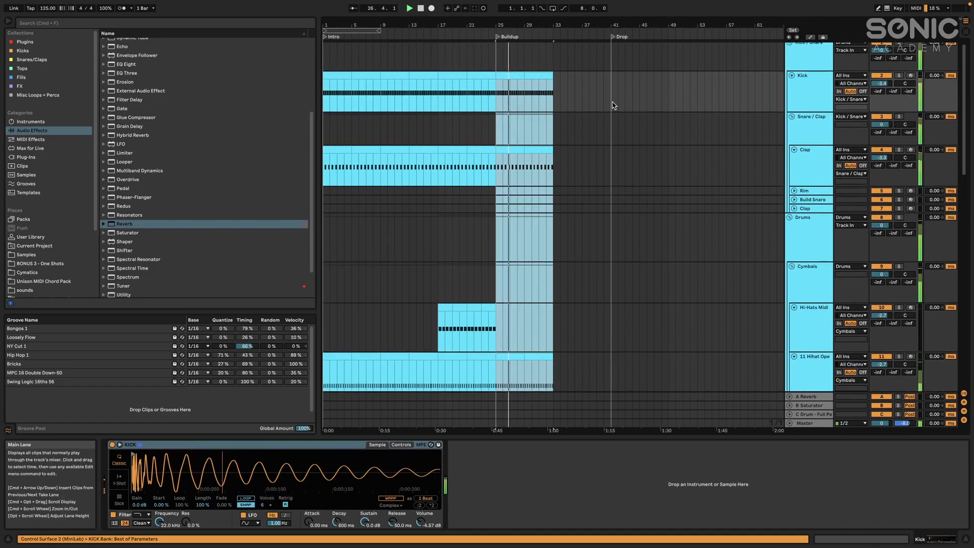
left_click(612, 103)
key("super+v")
key("super+d")
scroll(646, 142, "down", 10)
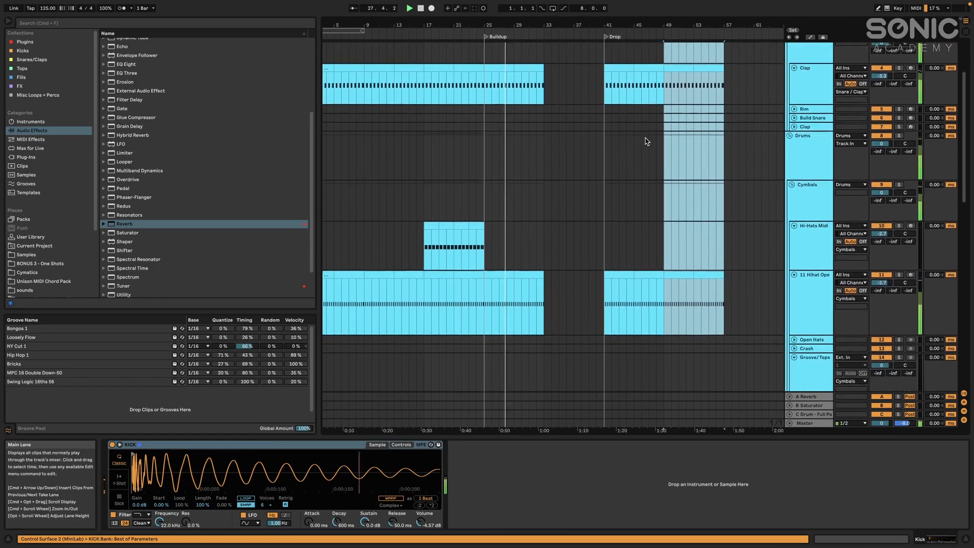
scroll(640, 221, "down", 1)
left_click(802, 193)
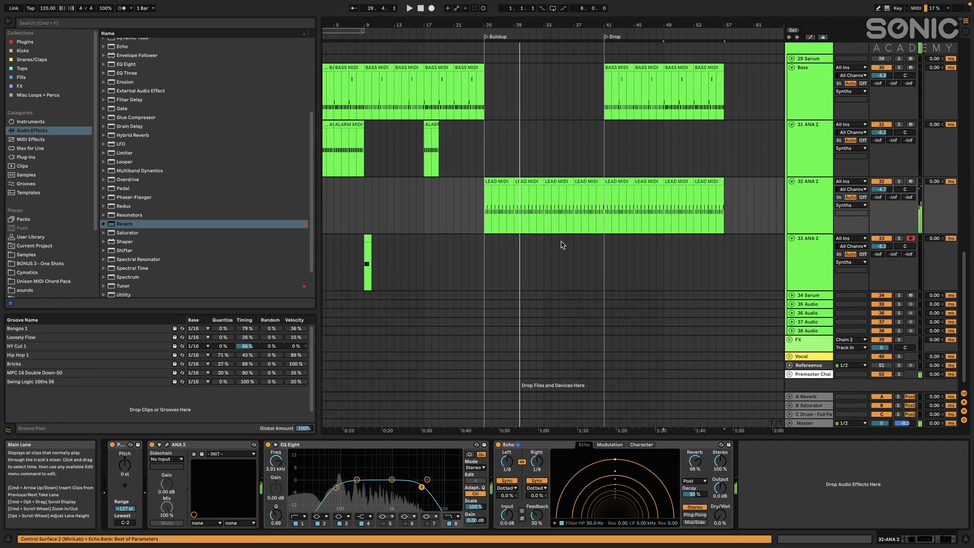
scroll(584, 236, "up", 2)
scroll(639, 236, "up", 5)
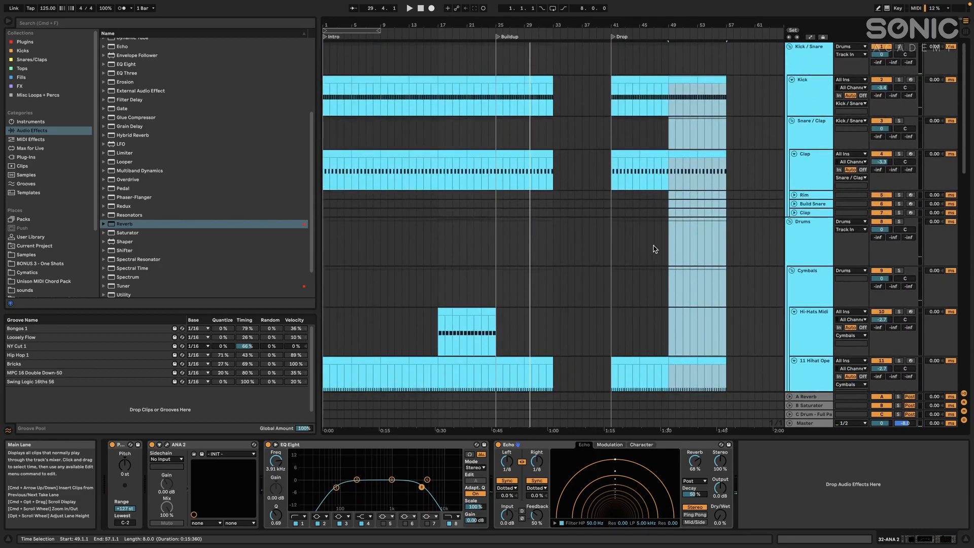
left_click(634, 84, "shift")
left_click(629, 81, "shift")
scroll(641, 122, "down", 10)
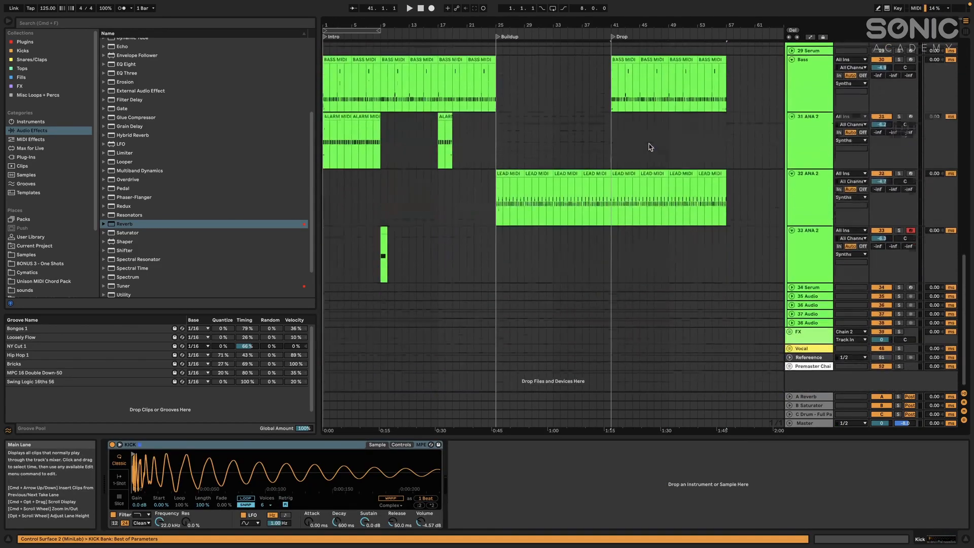
left_click(700, 178, "shift")
scroll(706, 174, "up", 5)
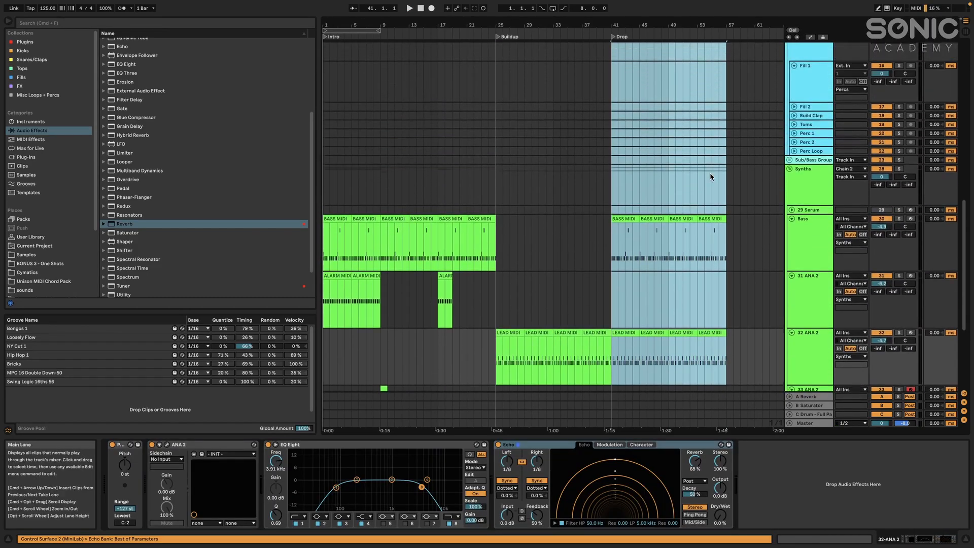
scroll(704, 171, "up", 8)
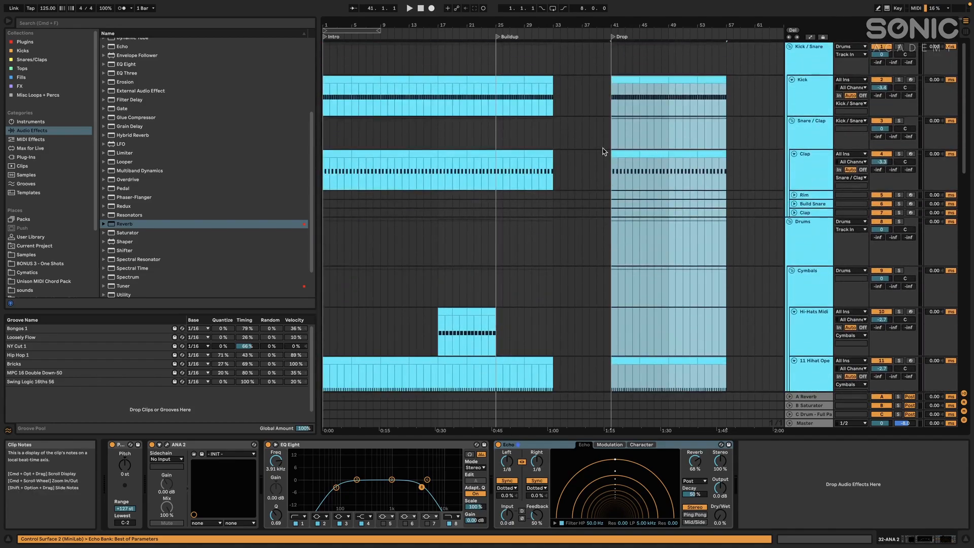
Copy eight bars of the lead clips on the 32 ANA 2 track and paste them at bar 57
scroll(541, 153, "down", 5)
scroll(541, 153, "down", 8)
left_click(584, 173)
left_click(567, 174, "shift")
left_click(728, 179)
key("super+v")
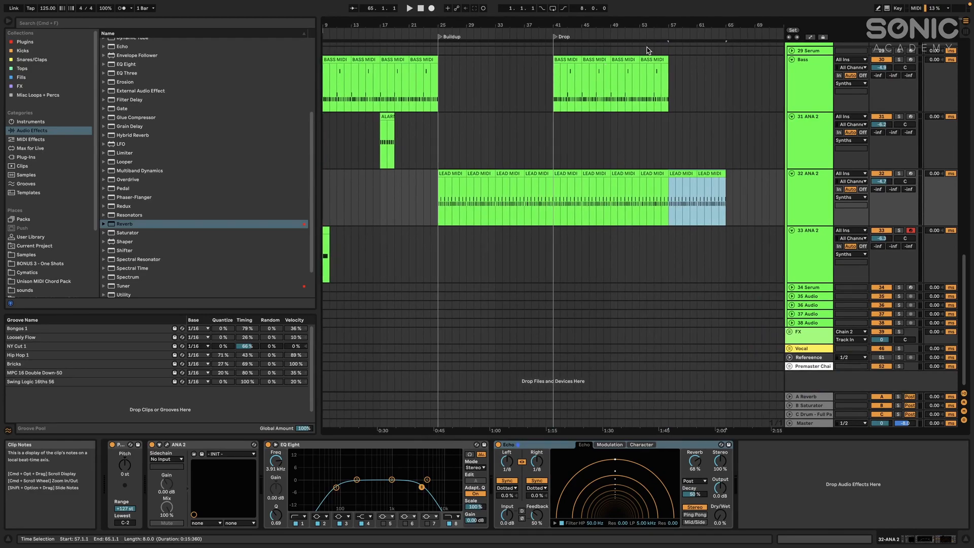
left_click(654, 58)
left_click(621, 60, "shift")
scroll(457, 152, "up", 2)
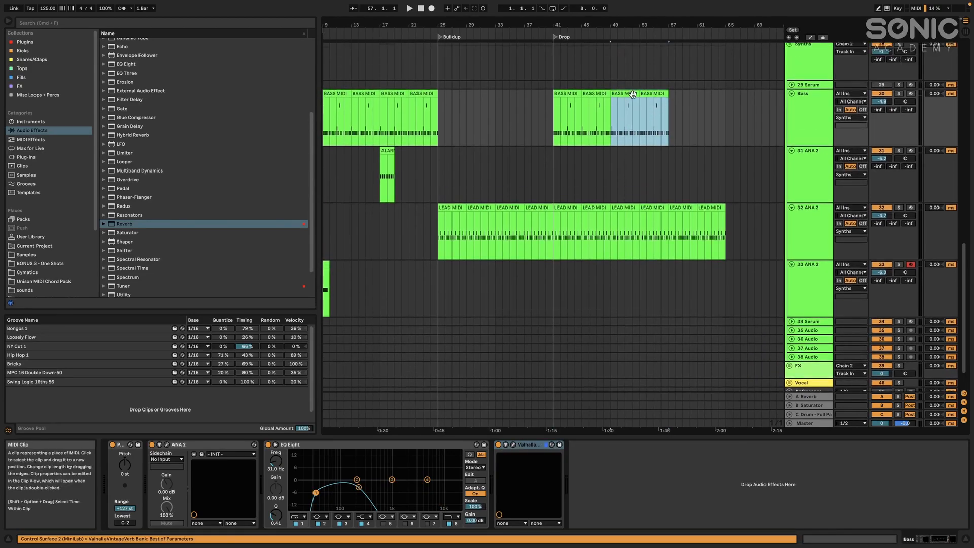
left_click(702, 185)
Add a locator named Mini Build at bar 57 and one named Drop 2 at bar 65
scroll(669, 180, "up", 10)
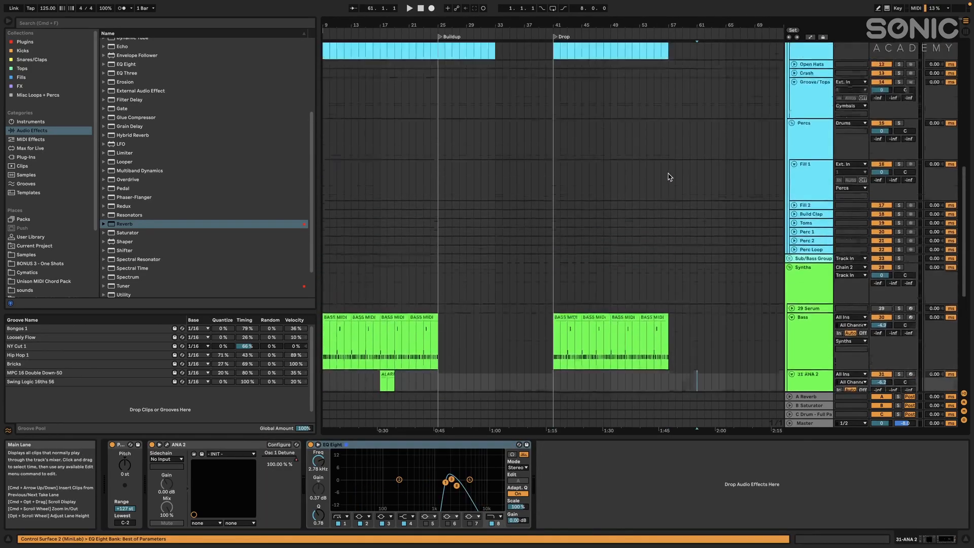
right_click(669, 35)
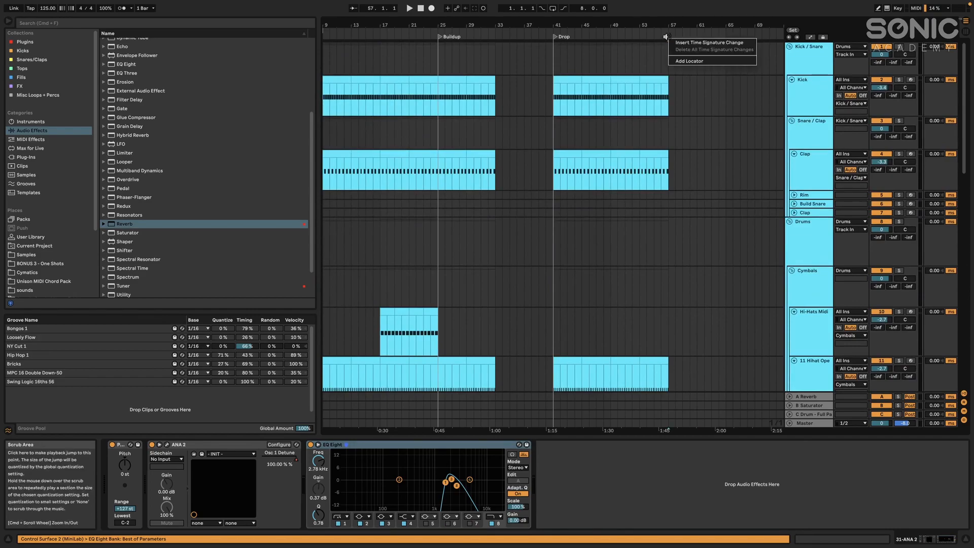
left_click(682, 62)
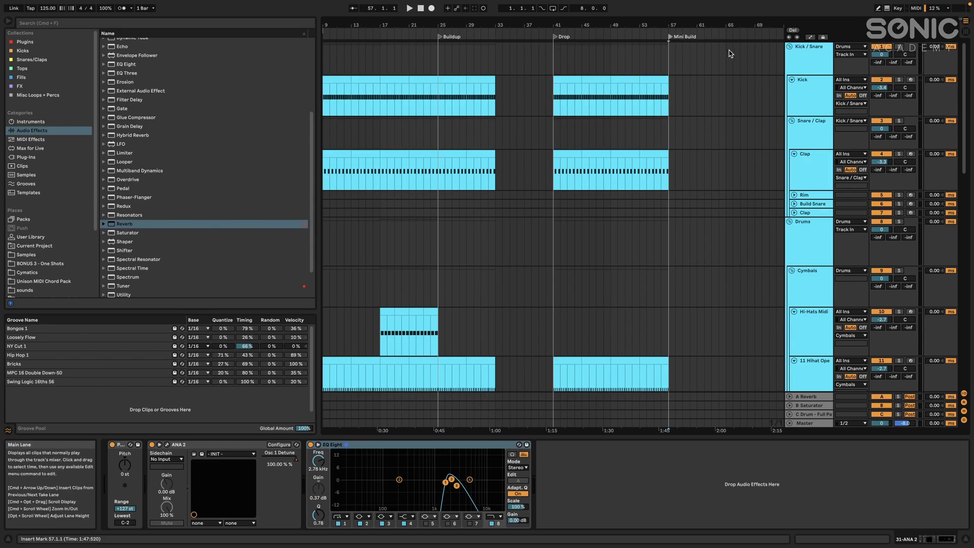
left_click_drag(669, 53, 729, 53)
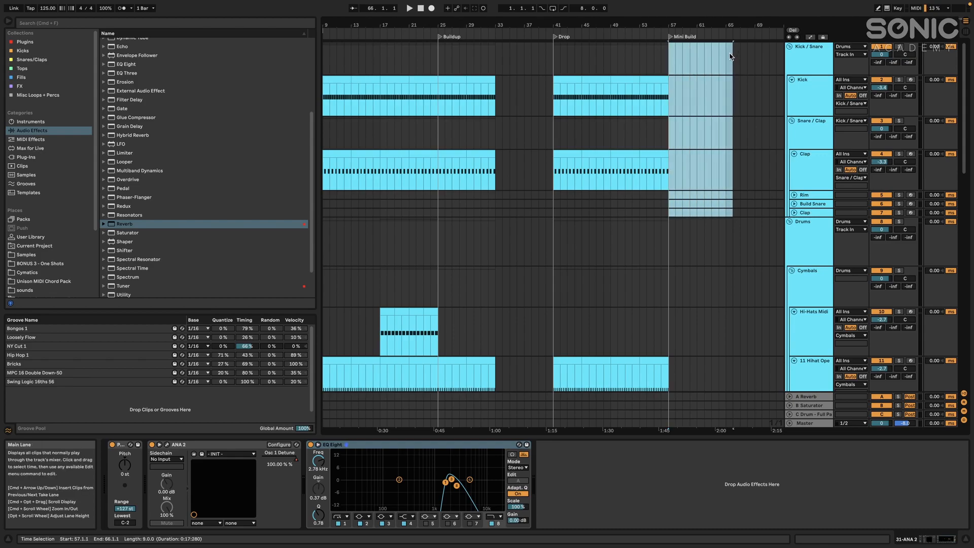
right_click(726, 36)
left_click(741, 55)
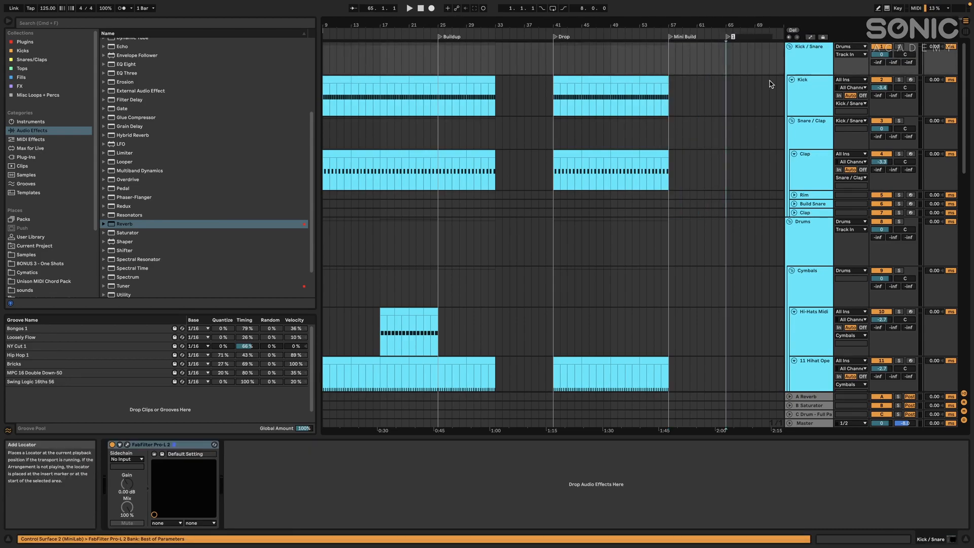
type("Drop 2")
key("Return")
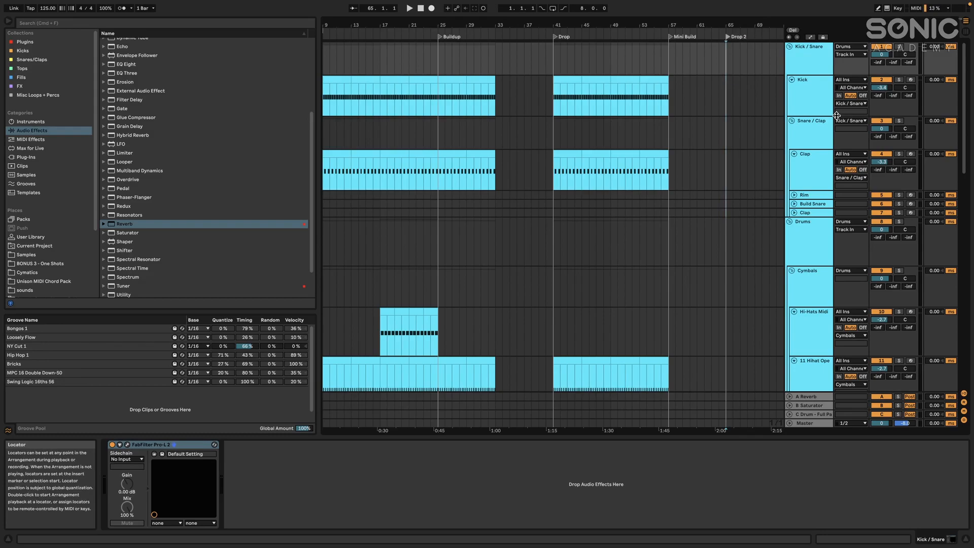
Copy the Drop section, bars 41 to 57, from Kick through 32 ANA 2, paste it at Drop 2 and play it
left_click(556, 97)
scroll(637, 170, "down", 10)
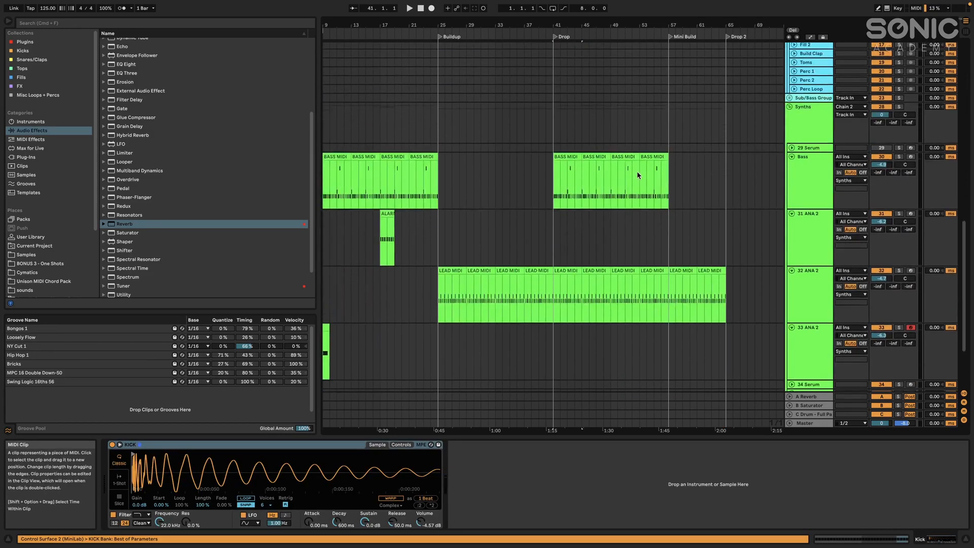
left_click(659, 270, "shift")
scroll(662, 265, "up", 10)
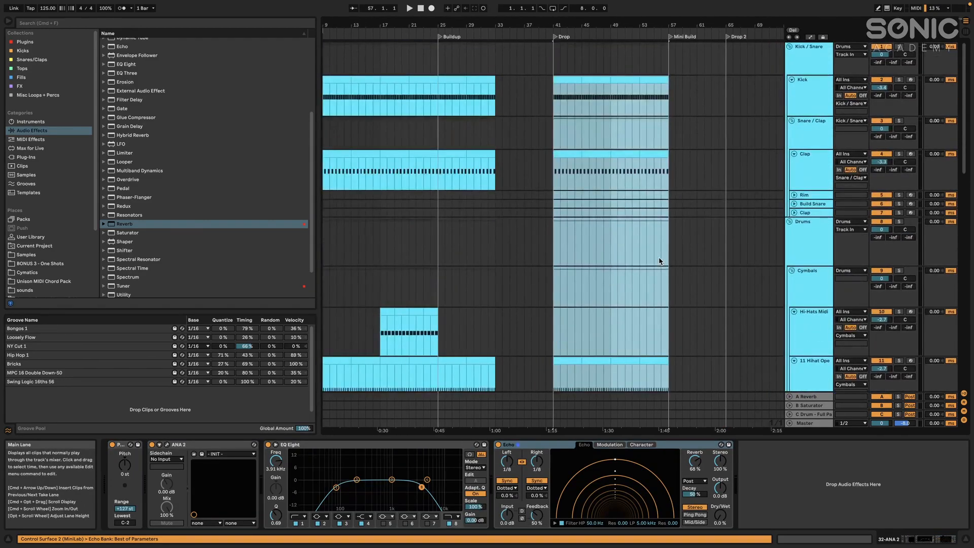
key("minus")
left_click(737, 98)
key("super+v")
key("space")
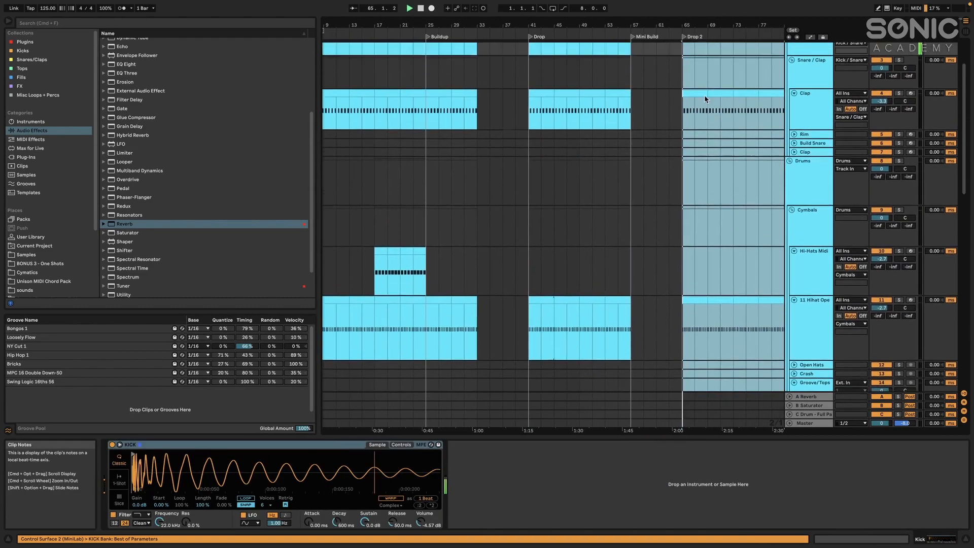
Duplicate the last four Drop bars of the Clap through 11 Hihat Open tracks twice to fill the Mini Build
left_click(588, 155)
scroll(587, 253, "down", 4)
left_click(586, 272, "shift")
key("super+d")
key("super+d")
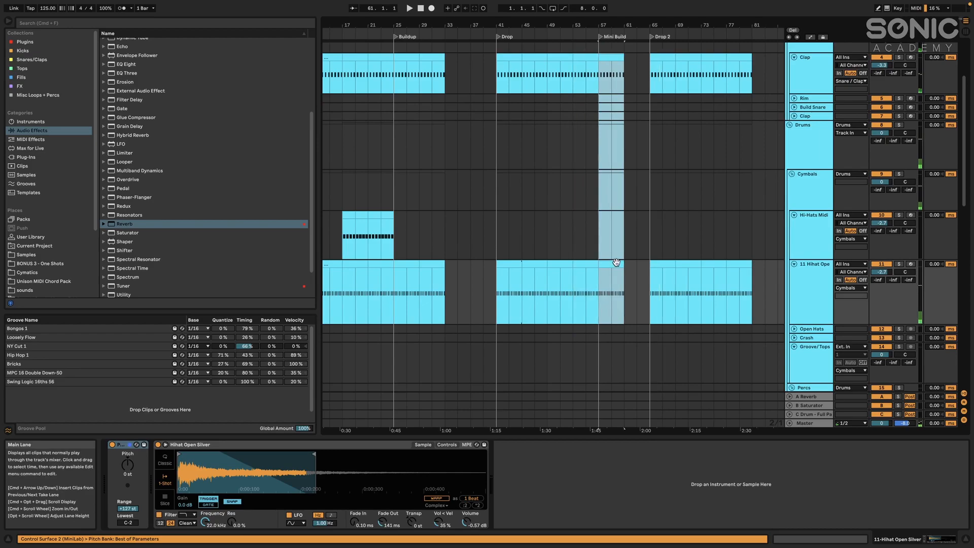
scroll(626, 112, "up", 5)
scroll(632, 116, "up", 2)
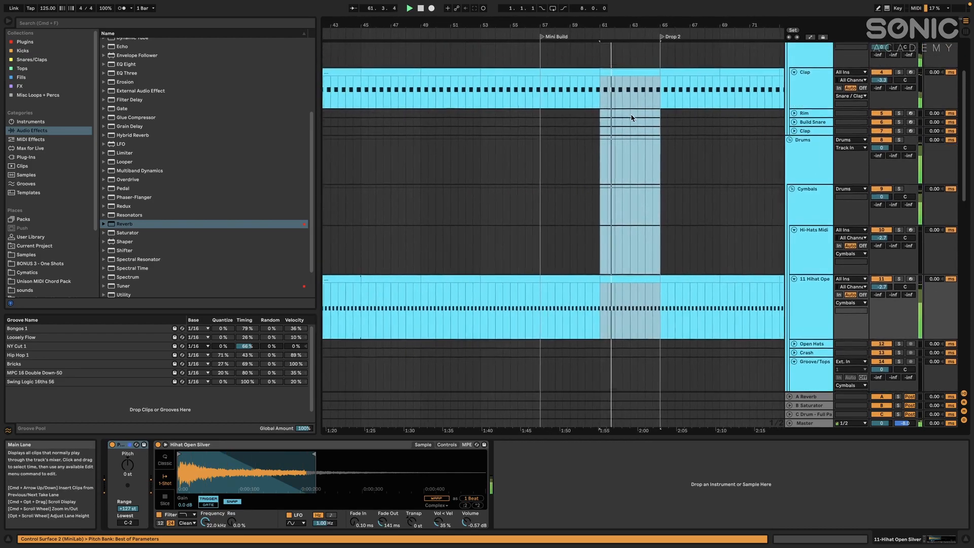
Delete bar 64 from the Clap through 11 Hihat Open tracks to leave a one-bar gap before Drop 2
left_click_drag(640, 102, 652, 320)
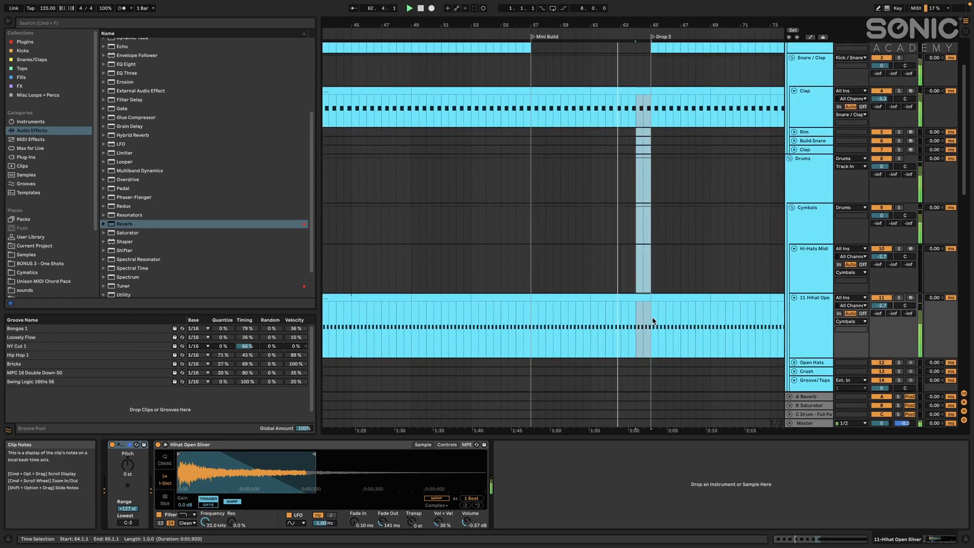
scroll(651, 316, "up", 3)
scroll(651, 316, "right", 4)
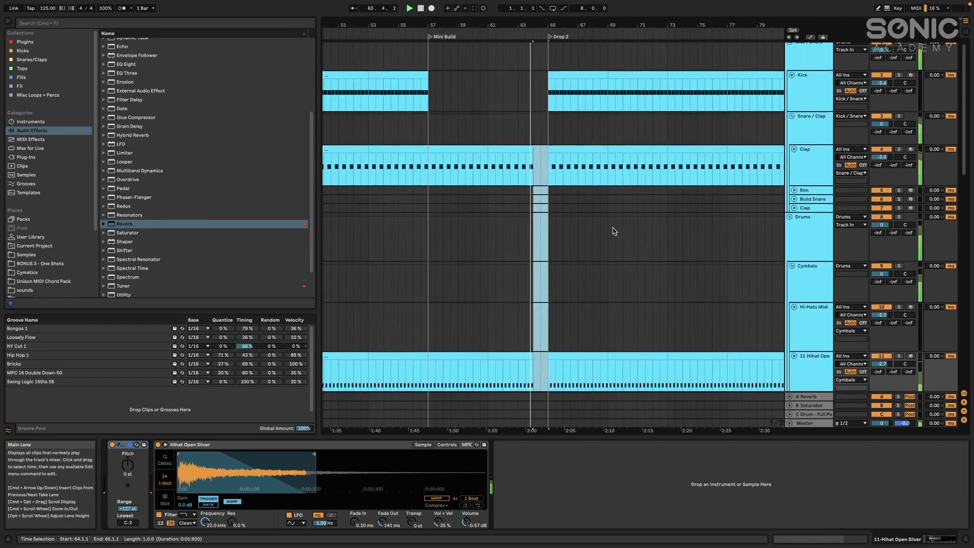
scroll(546, 166, "down", 10)
scroll(538, 165, "right", 3)
scroll(534, 164, "down", 5)
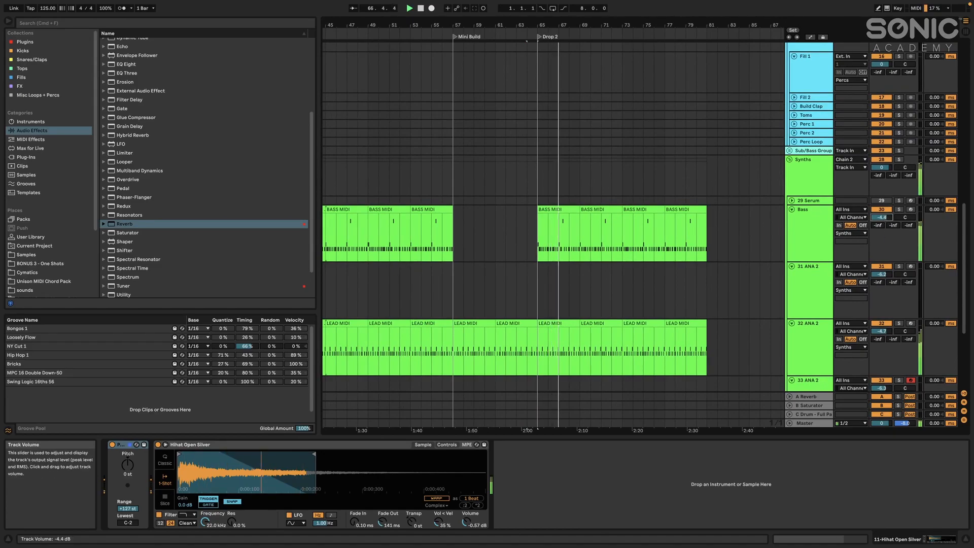
Duplicate the Drop 2 section, bars 65 to 81, from Kick through 32 ANA 2, extending the arrangement to bar 97
scroll(604, 185, "up", 10)
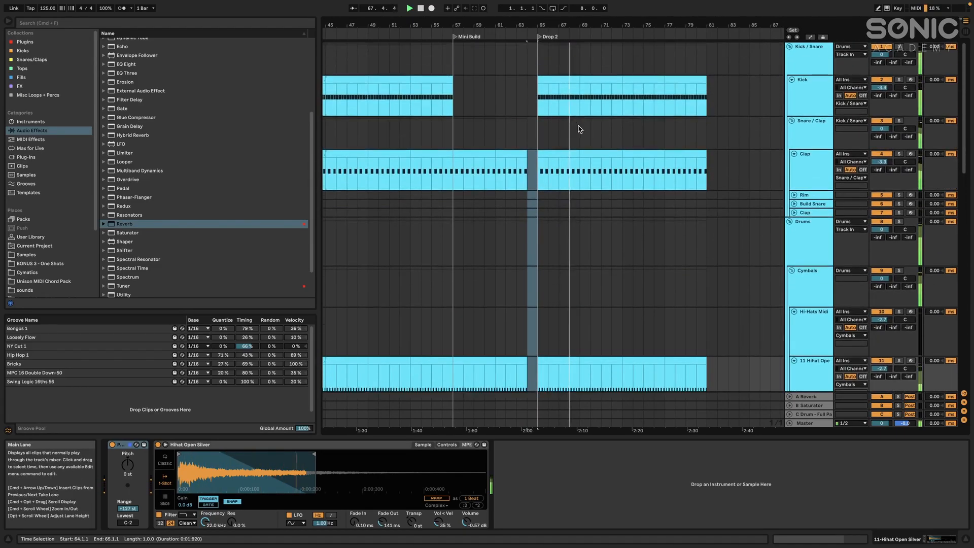
scroll(572, 131, "down", 6)
left_click(678, 84)
scroll(692, 138, "down", 2)
scroll(707, 173, "down", 8)
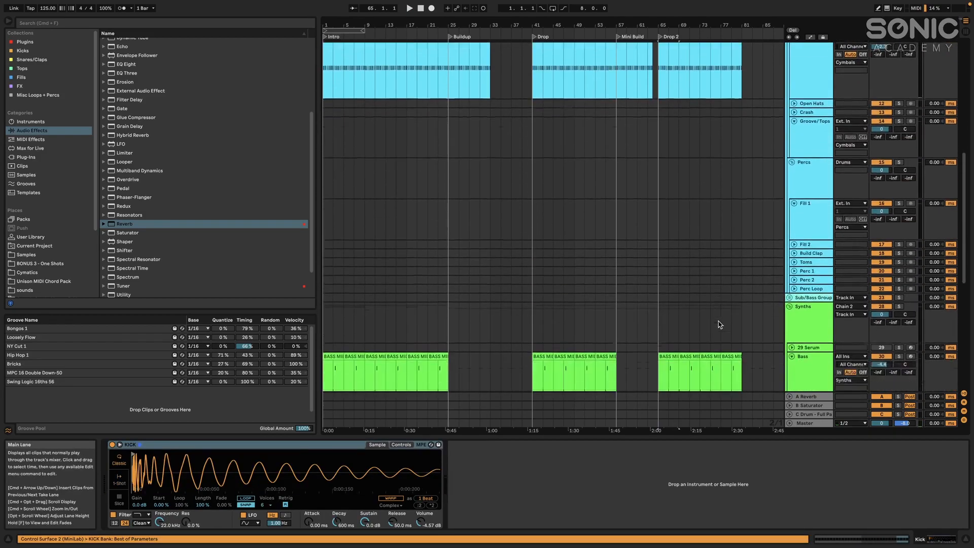
left_click(735, 327, "shift")
scroll(734, 328, "down", 4)
scroll(720, 230, "up", 10)
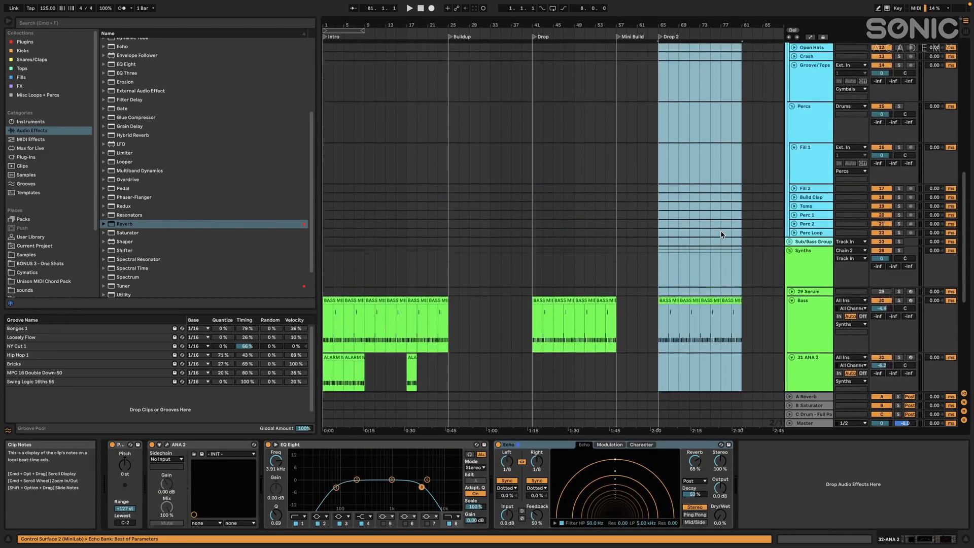
key("super+d")
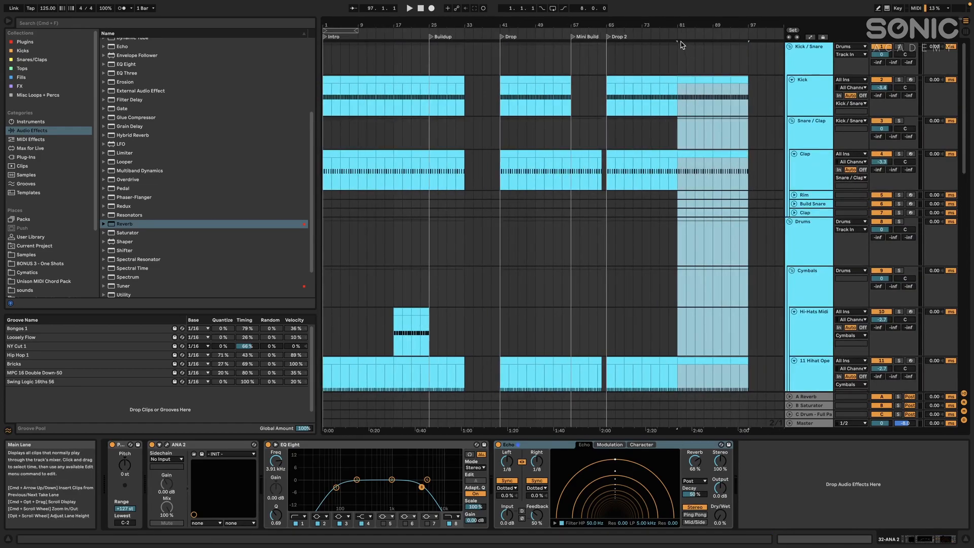
Add a locator named Out at bar 81
right_click(678, 37)
left_click(688, 59)
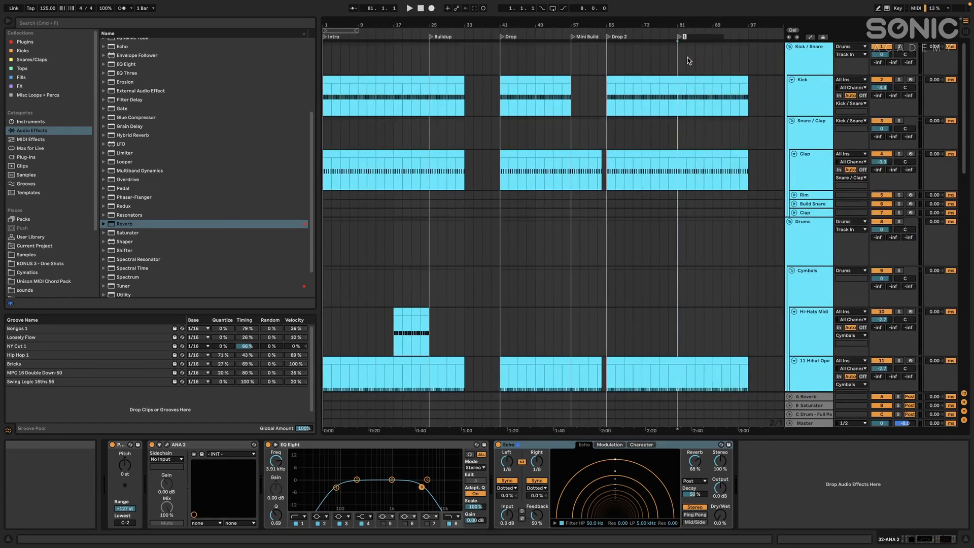
type("Out")
key("Return")
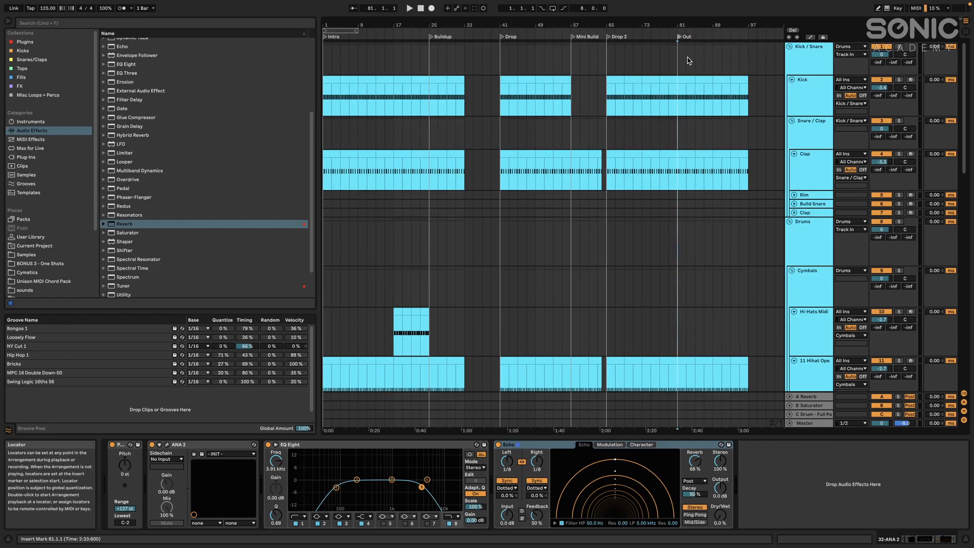
Inspect the synth tracks and select the one-bar clip at bar 9 on the 33 ANA 2 track
scroll(705, 163, "down", 10)
scroll(563, 172, "up", 5)
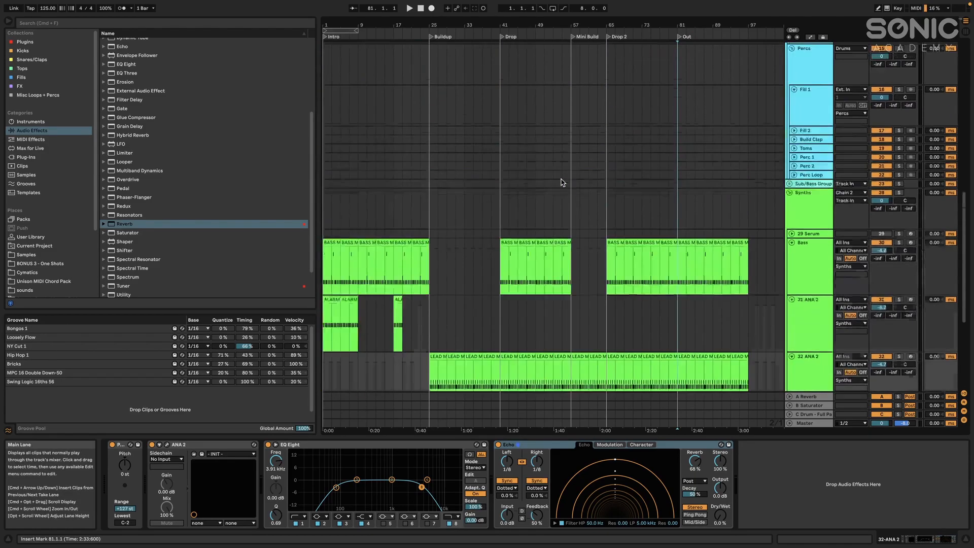
scroll(562, 182, "down", 5)
left_click(360, 230)
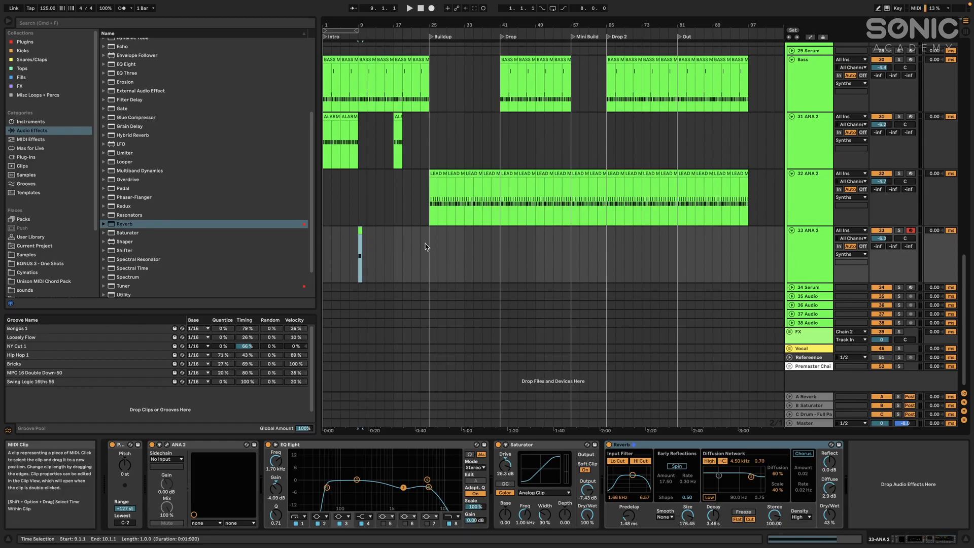
scroll(543, 243, "up", 15)
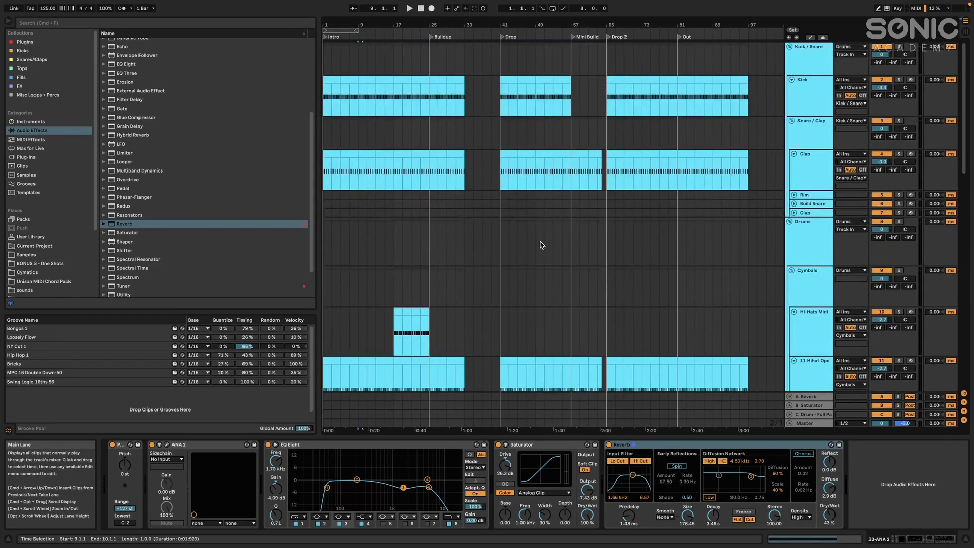
Copy the Hi-Hats Midi section at bars 17 to 25 and paste it at bar 49, the last eight bars of the Drop
scroll(516, 198, "up", 5)
scroll(526, 188, "left", 4)
scroll(526, 188, "down", 5)
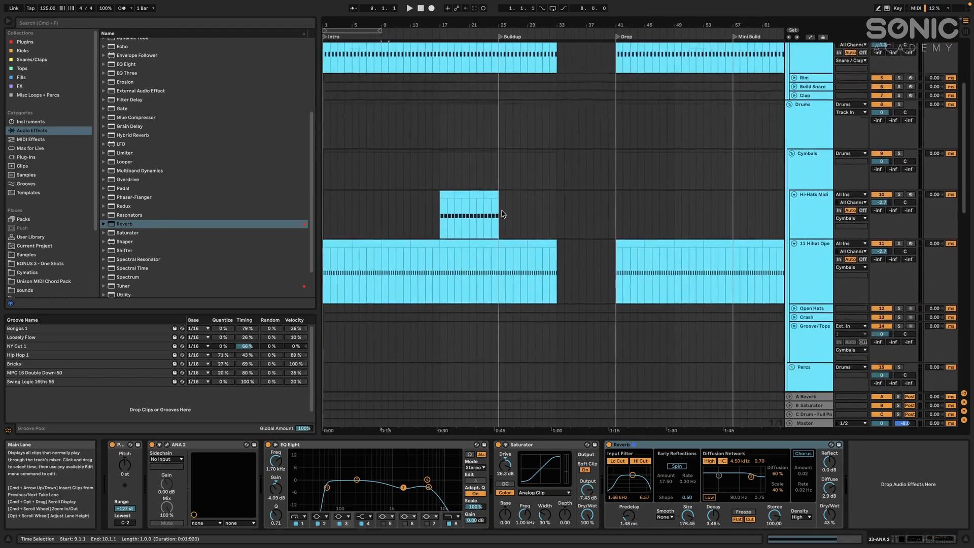
left_click(463, 174)
key("super+c")
scroll(463, 175, "right", 4)
left_click(464, 184)
key("super+v")
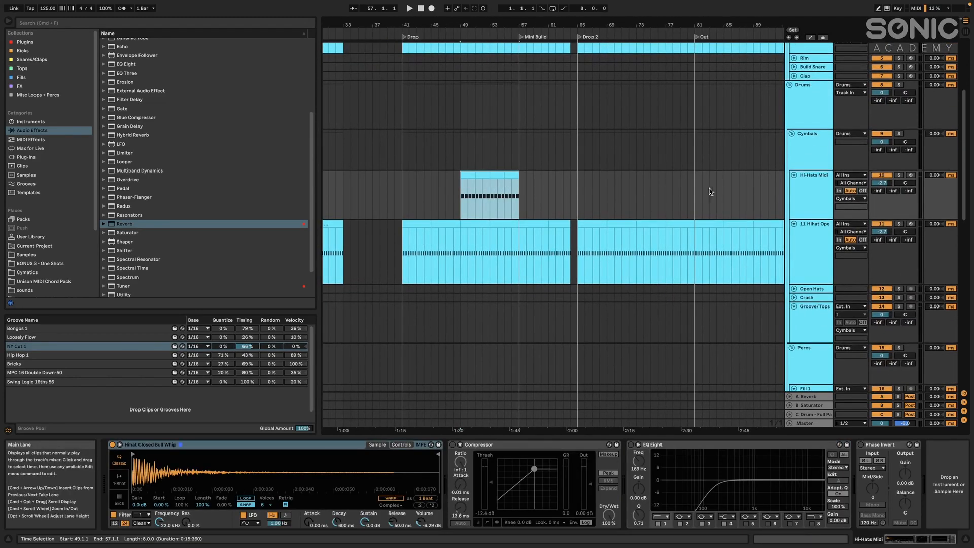
Paste the eight-bar hi-hat section at bar 73 in Drop 2 and duplicate it twice to fill the Out section
left_click(640, 193)
key("super+v")
scroll(654, 209, "right", 3)
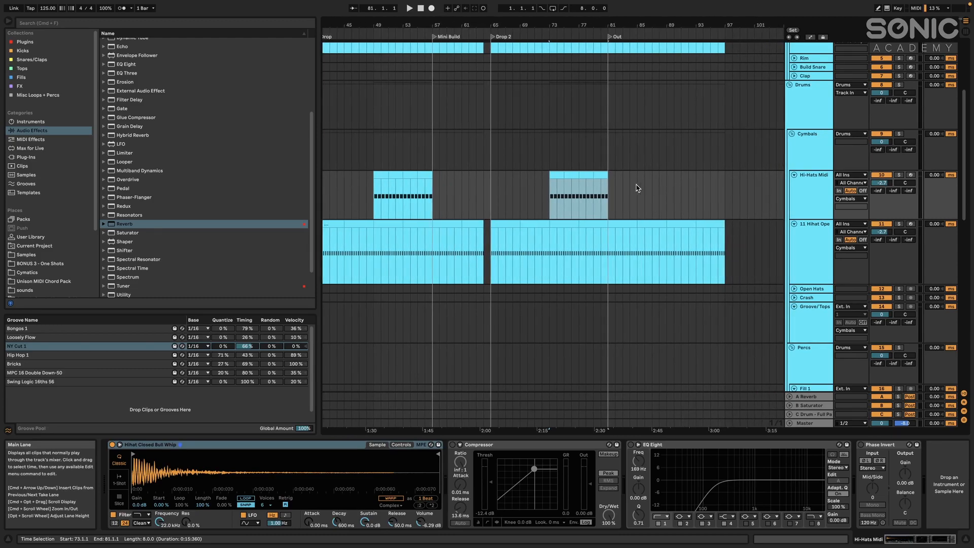
key("super+d")
key("super+d")
Play the transition from Drop 2 into the Out section, starting at bar 79
left_click(594, 196)
key("space")
scroll(627, 178, "down", 1)
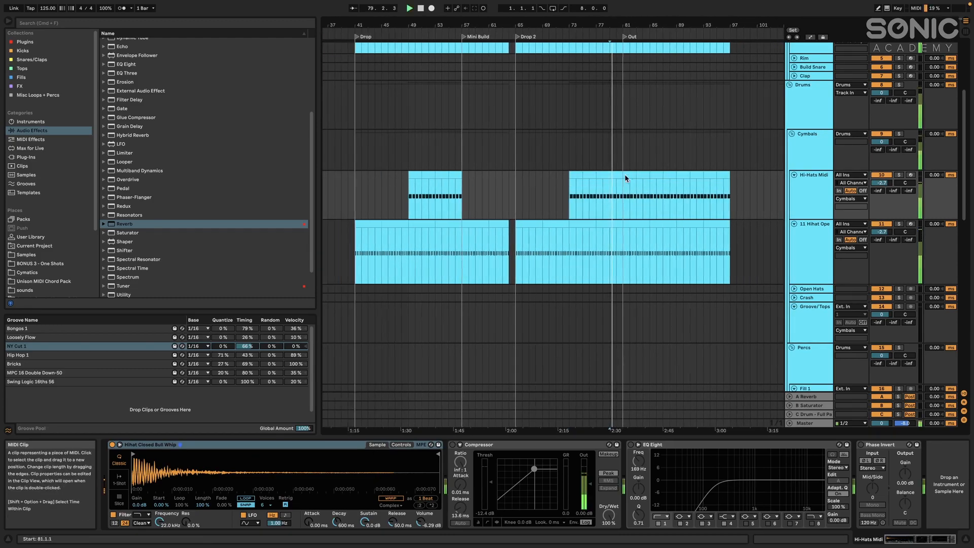
scroll(623, 175, "down", 3)
scroll(626, 176, "up", 5)
key("space")
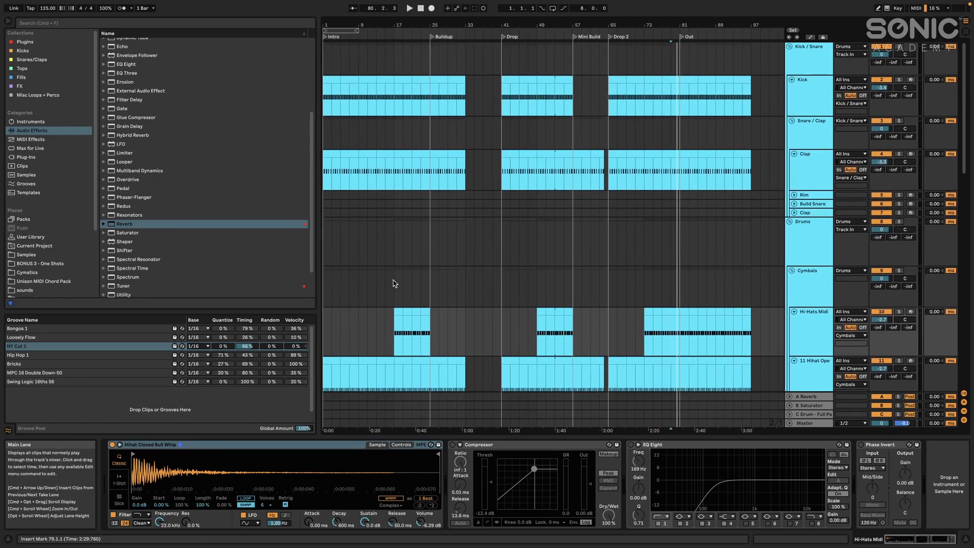
Review the clip layout of the drum and synth tracks across all sections from Intro to Out
scroll(390, 219, "up", 4)
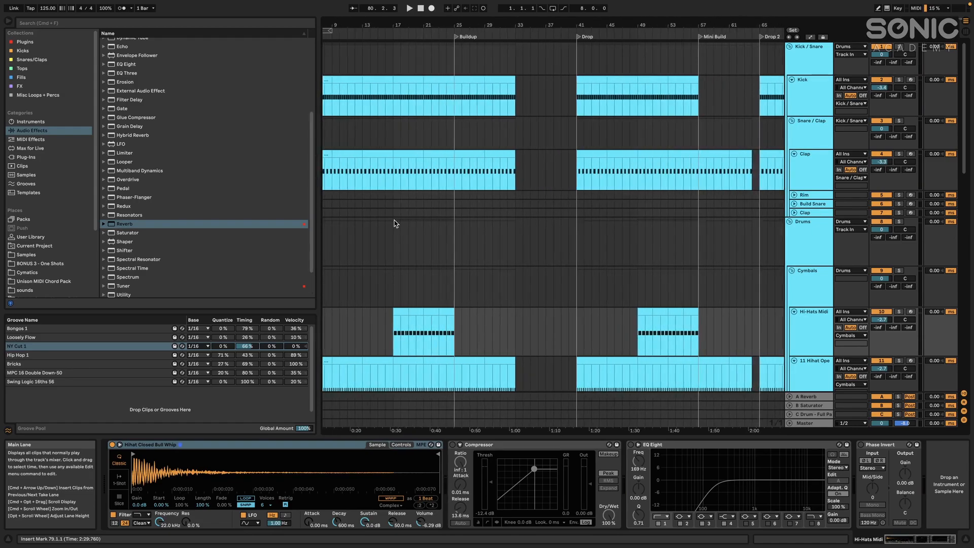
scroll(584, 212, "down", 4)
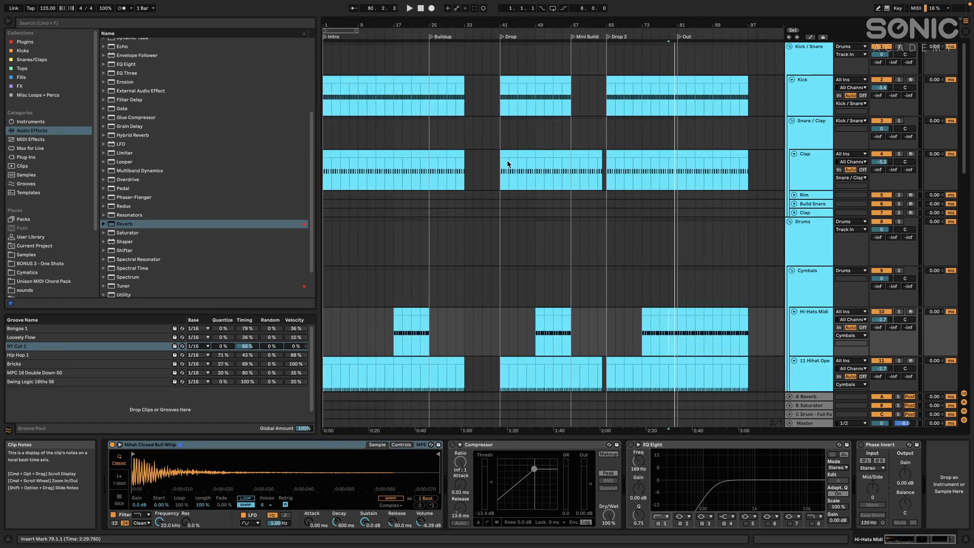
scroll(554, 204, "down", 10)
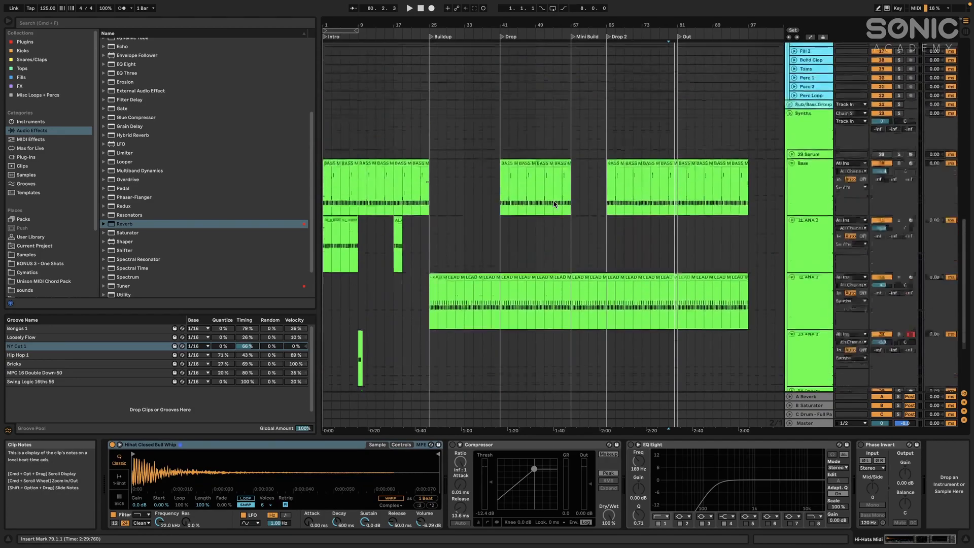
scroll(554, 203, "up", 3)
scroll(547, 269, "up", 8)
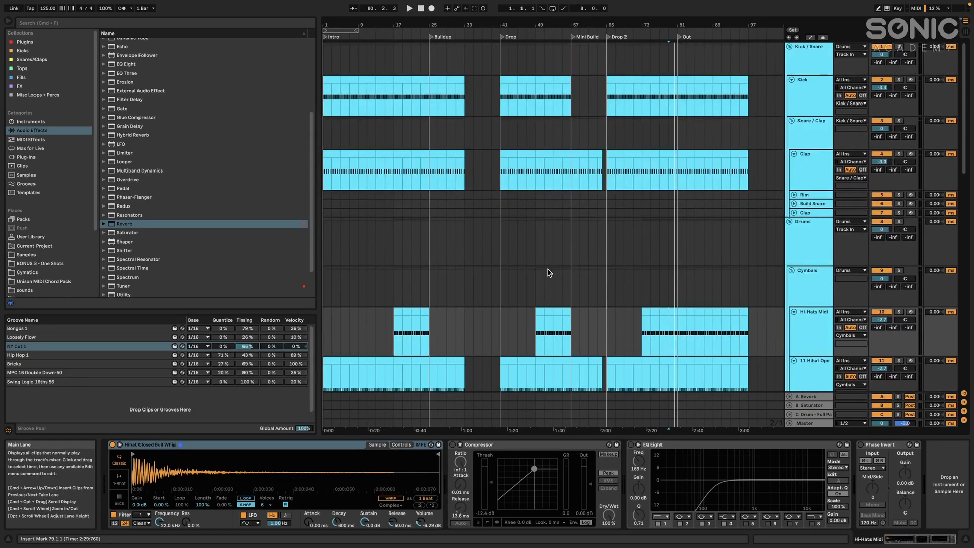
scroll(551, 272, "down", 12)
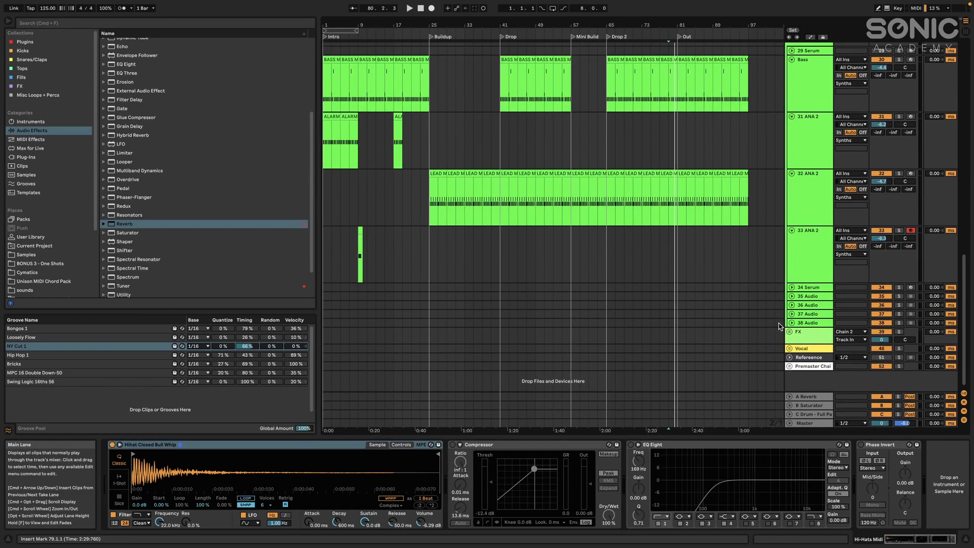
left_click(625, 137)
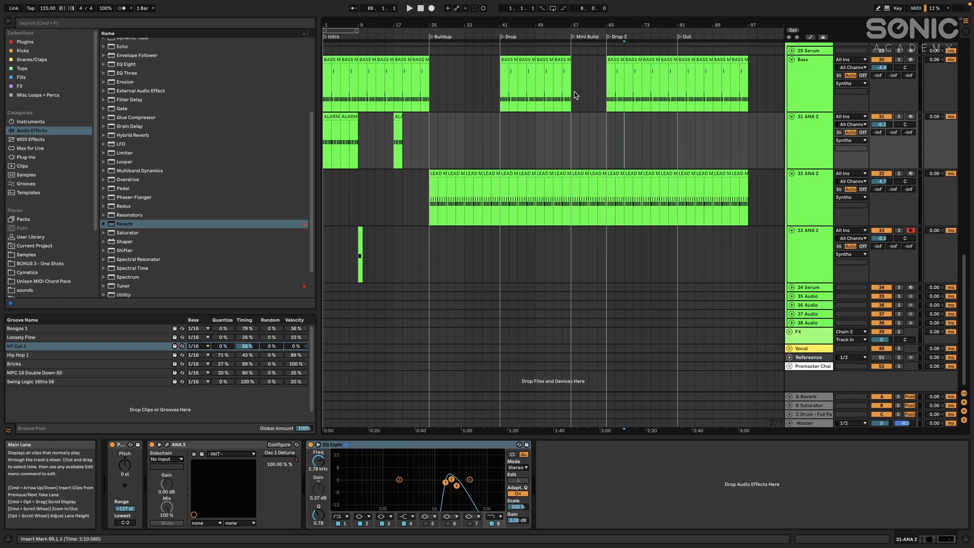
scroll(566, 146, "up", 15)
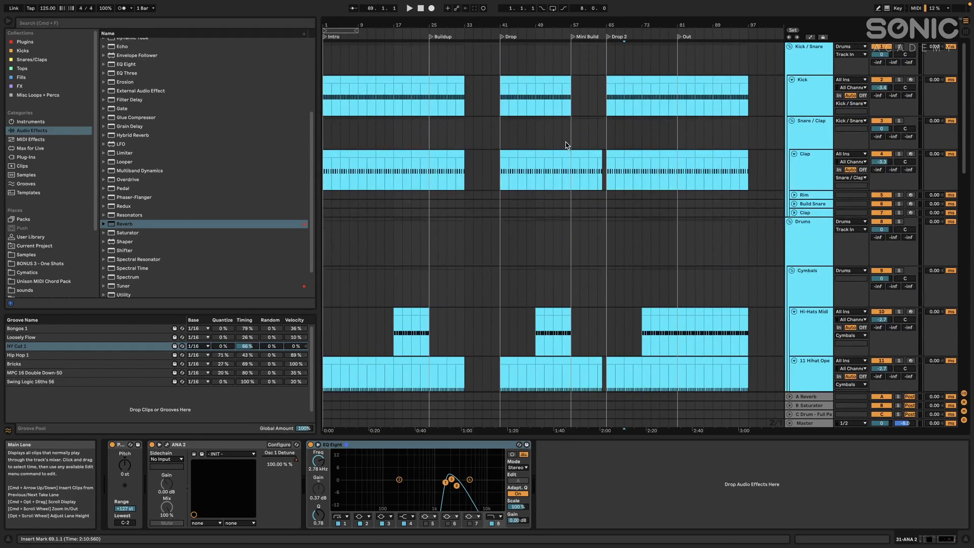
left_click_drag(473, 94, 463, 94)
left_click(464, 95)
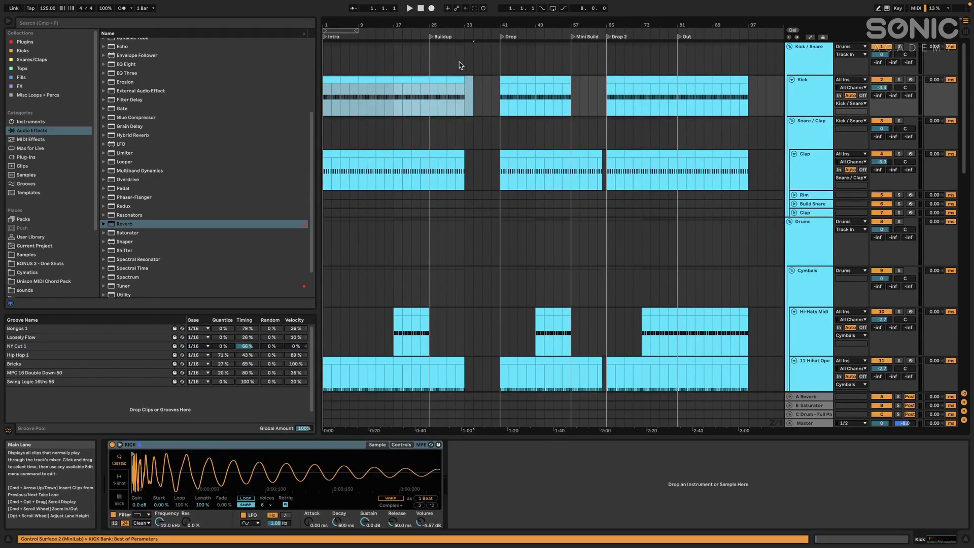
left_click(466, 95)
scroll(575, 136, "down", 15)
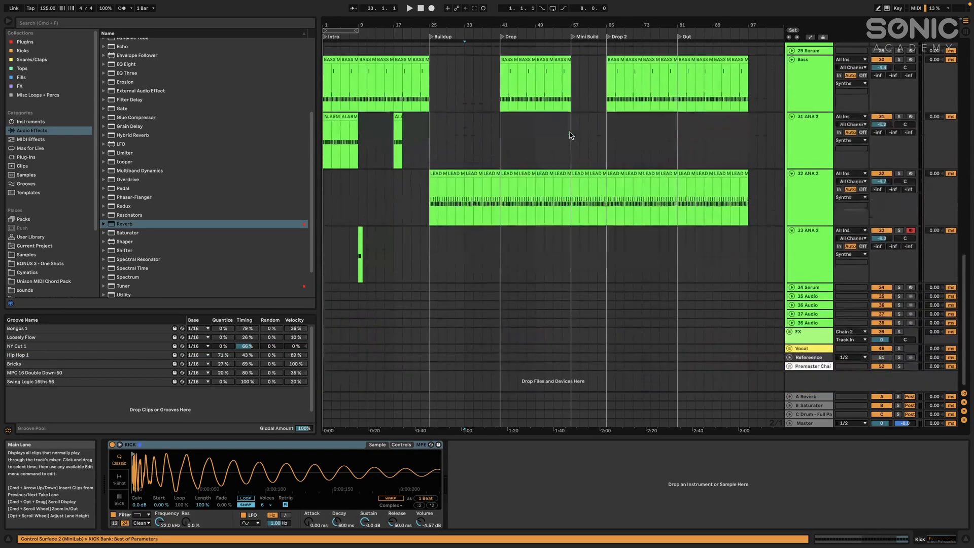
scroll(469, 149, "up", 5)
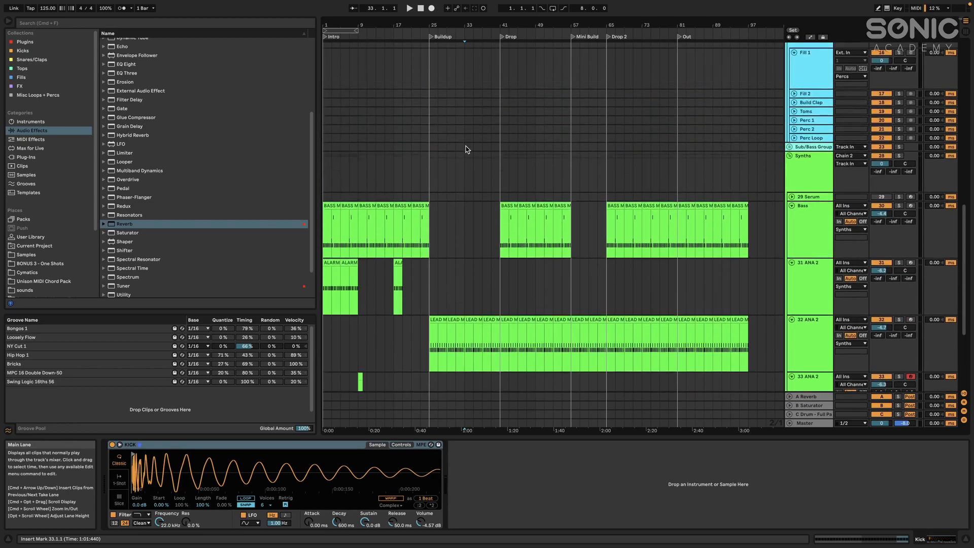
scroll(424, 228, "up", 3)
scroll(409, 141, "up", 12)
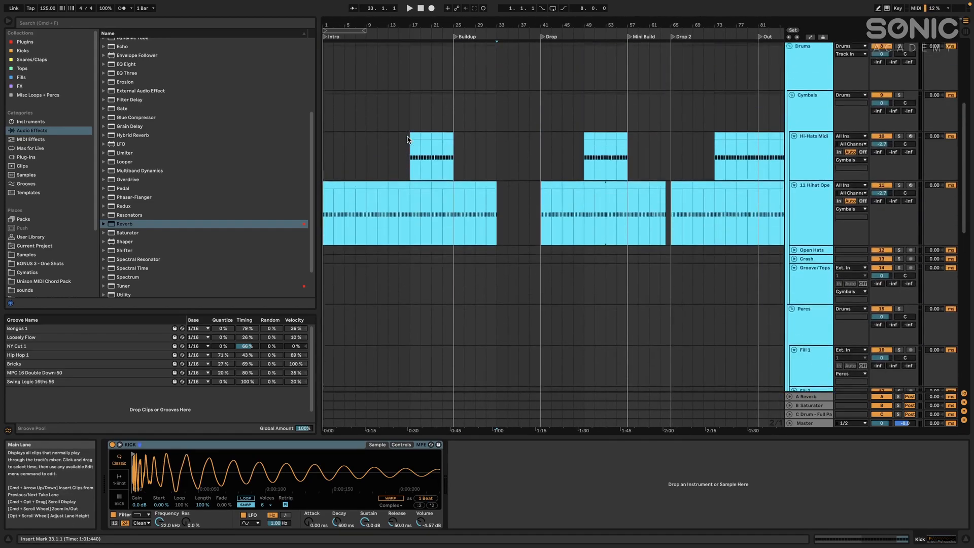
scroll(446, 119, "down", 12)
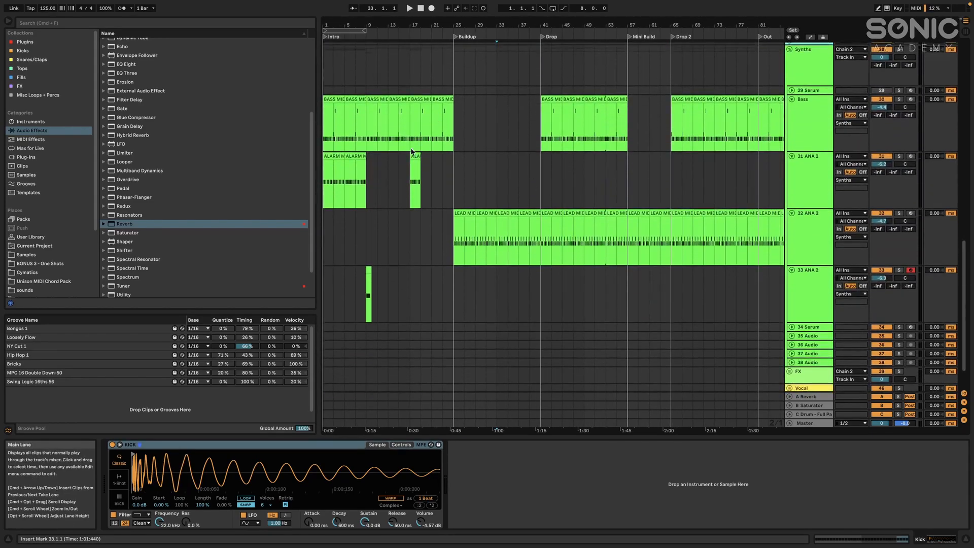